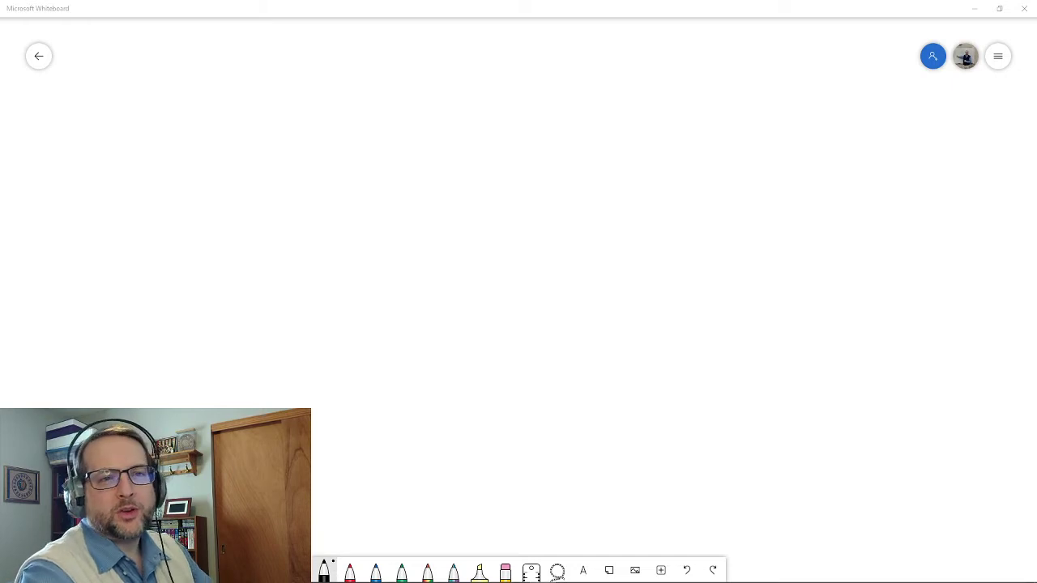
With the black pen, write the bass syllables do, la and Fa
left_click(324, 570)
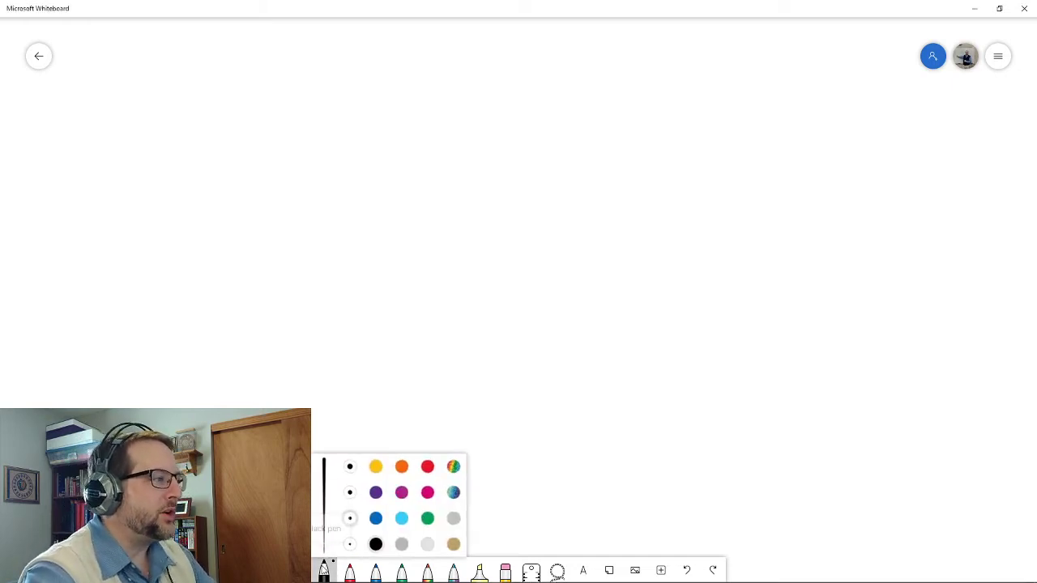
left_click(324, 570)
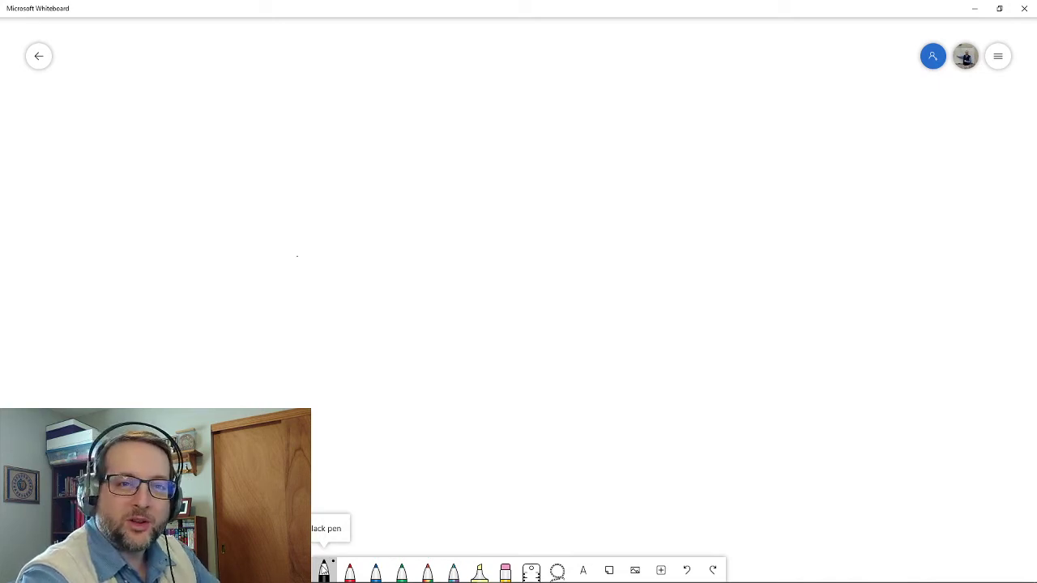
mouse_move(318, 261)
left_mouse_down()
mouse_move(319, 238)
mouse_move(320, 269)
left_mouse_up()
left_click_drag(332, 261, 331, 262)
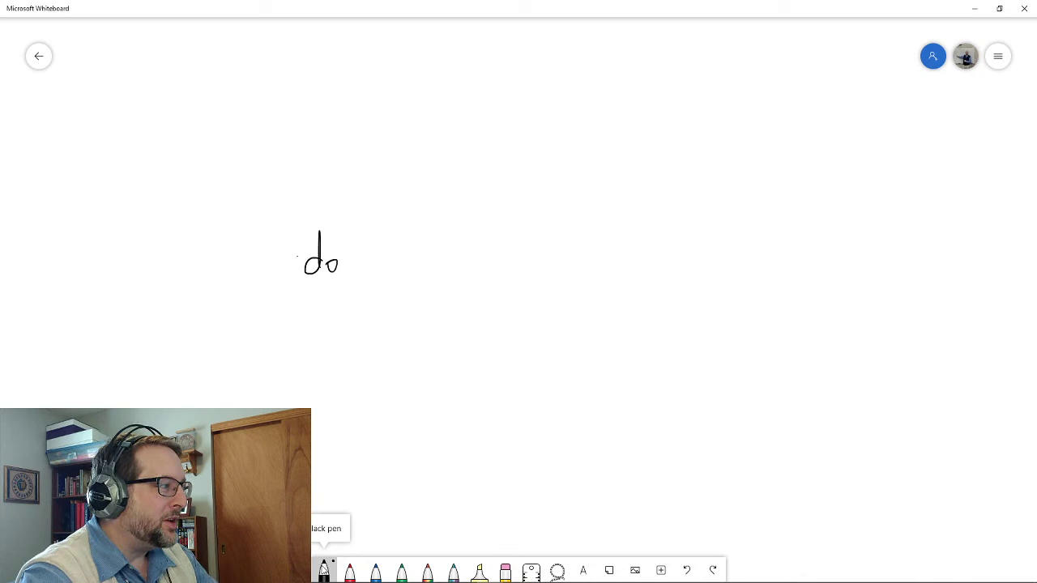
mouse_move(429, 231)
left_mouse_down()
mouse_move(426, 269)
mouse_move(449, 273)
left_mouse_up()
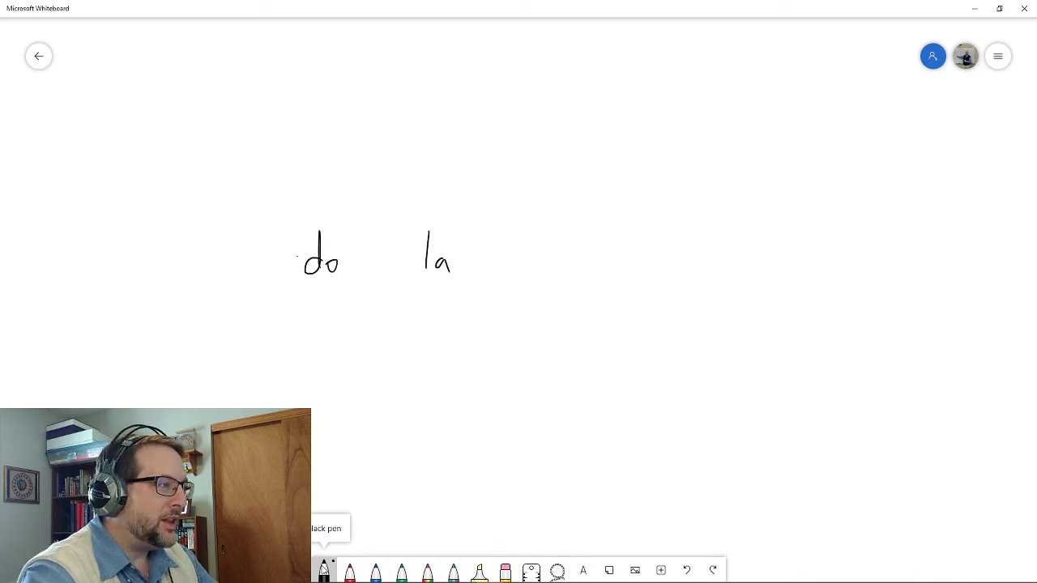
mouse_move(536, 277)
left_mouse_down()
mouse_move(556, 242)
mouse_move(548, 260)
mouse_move(562, 279)
left_mouse_up()
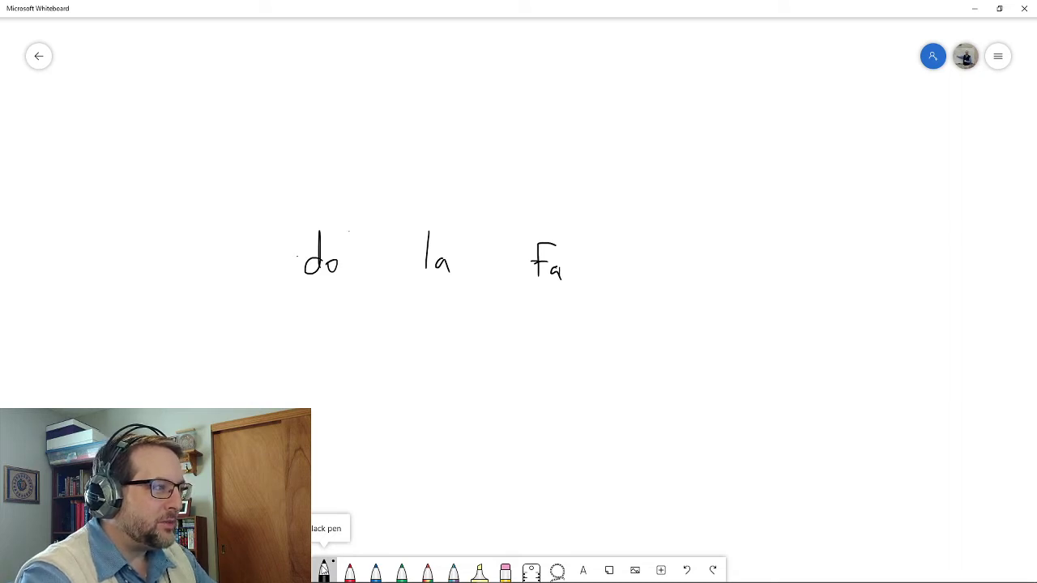
Add 5/3 figures beside do, la and Fa, and label the opening chord T with a line toward P
left_click_drag(348, 254, 346, 264)
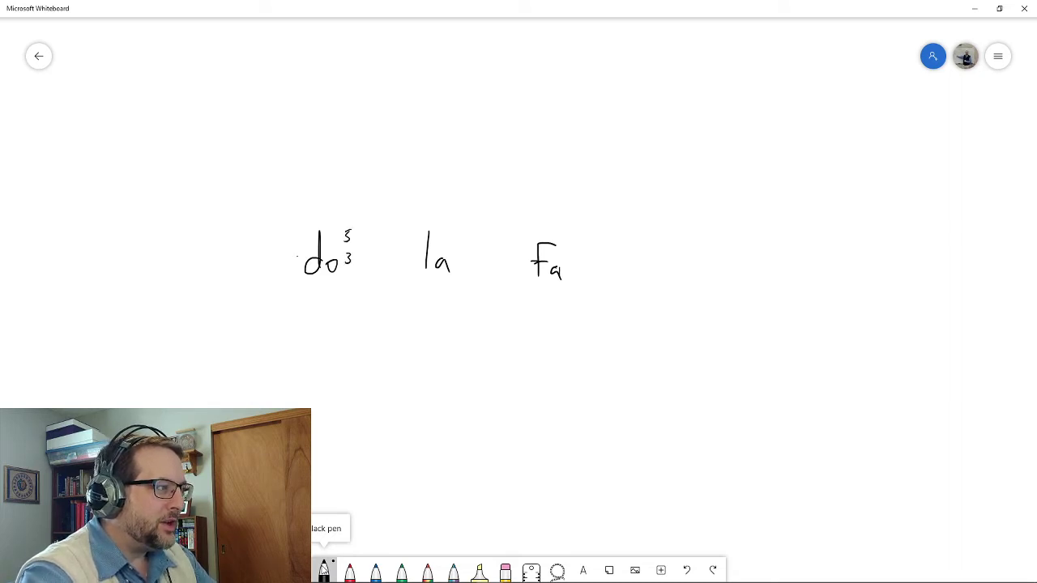
left_click_drag(464, 236, 456, 272)
left_click_drag(582, 236, 573, 273)
mouse_move(325, 319)
left_mouse_down()
mouse_move(325, 337)
mouse_move(347, 319)
mouse_move(535, 335)
mouse_move(557, 327)
mouse_move(547, 334)
left_mouse_up()
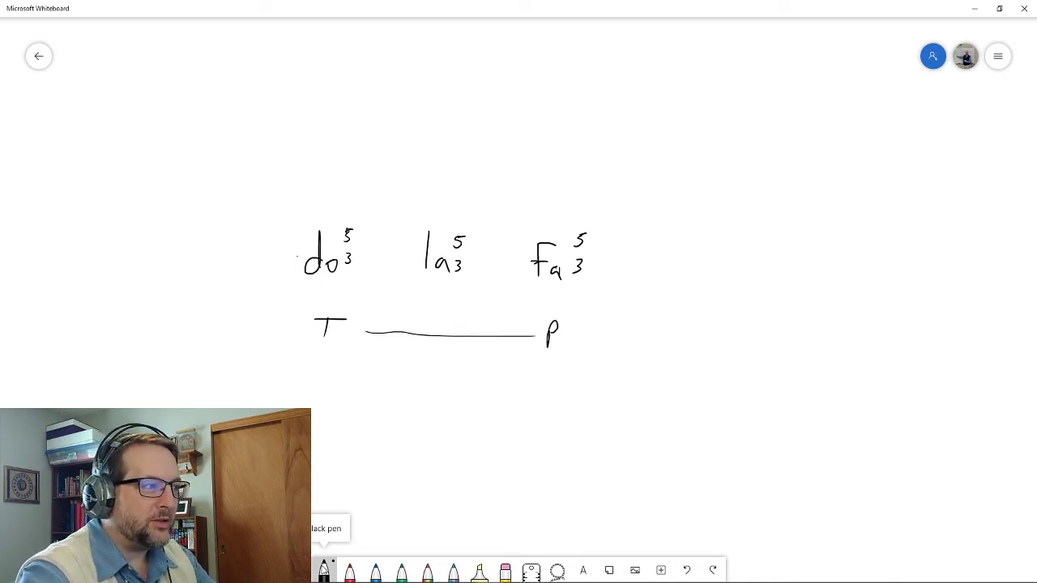
Write sol 5/3 labelled A and the final do labelled T
mouse_move(653, 259)
left_mouse_down()
mouse_move(642, 273)
mouse_move(652, 265)
left_mouse_up()
mouse_move(671, 248)
left_mouse_down()
mouse_move(668, 273)
mouse_move(694, 247)
mouse_move(682, 281)
left_mouse_up()
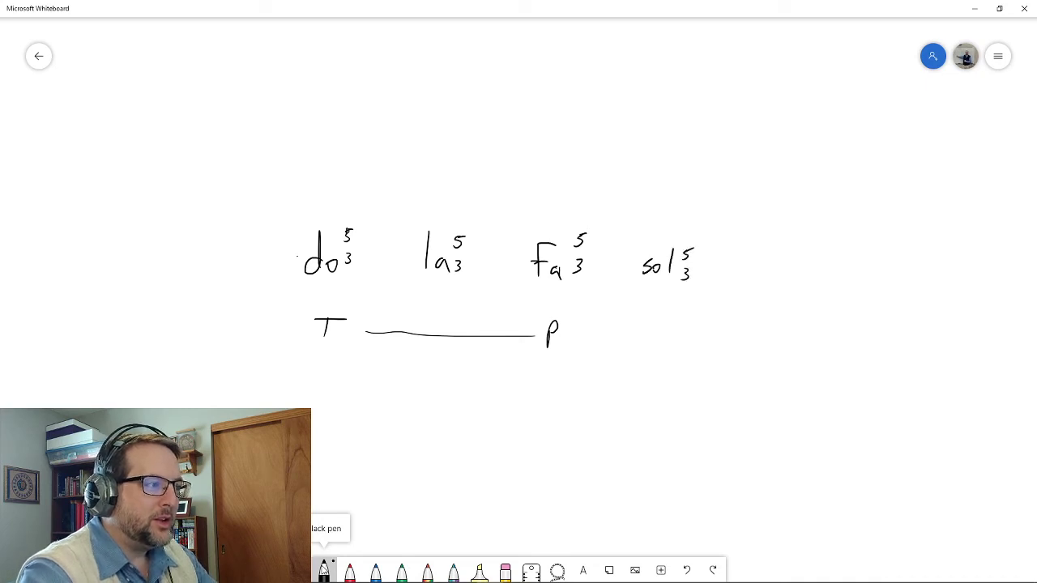
mouse_move(656, 344)
left_mouse_down()
mouse_move(670, 346)
mouse_move(672, 332)
left_mouse_up()
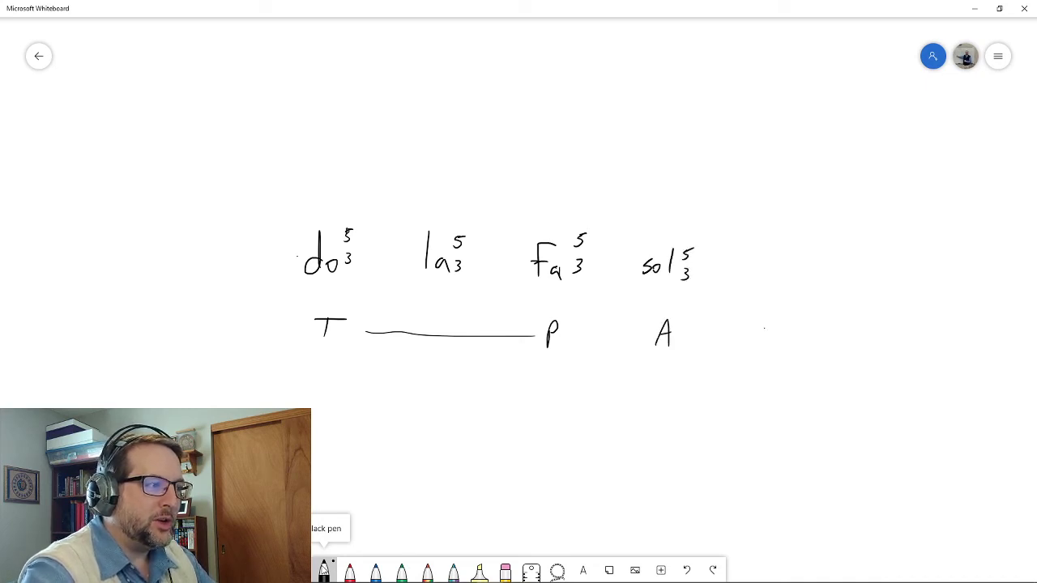
left_click_drag(764, 328, 762, 351)
left_click_drag(751, 329, 782, 324)
mouse_move(756, 275)
left_mouse_down()
mouse_move(761, 285)
mouse_move(777, 272)
mouse_move(777, 288)
left_mouse_up()
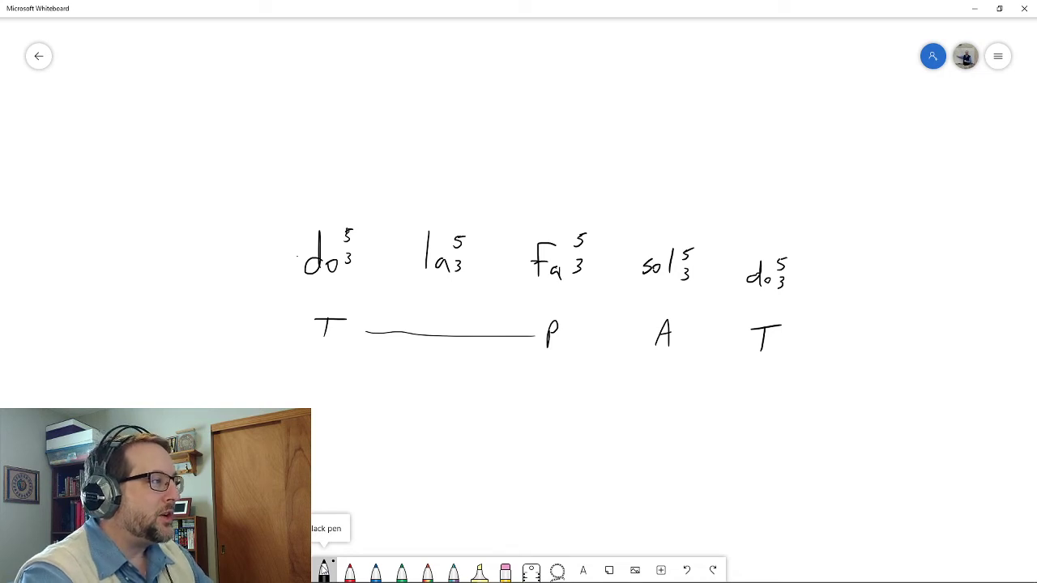
Write do and sol above the first chord and dot-tie do and mi into the second chord
mouse_move(327, 86)
left_mouse_down()
mouse_move(327, 103)
mouse_move(332, 92)
left_mouse_up()
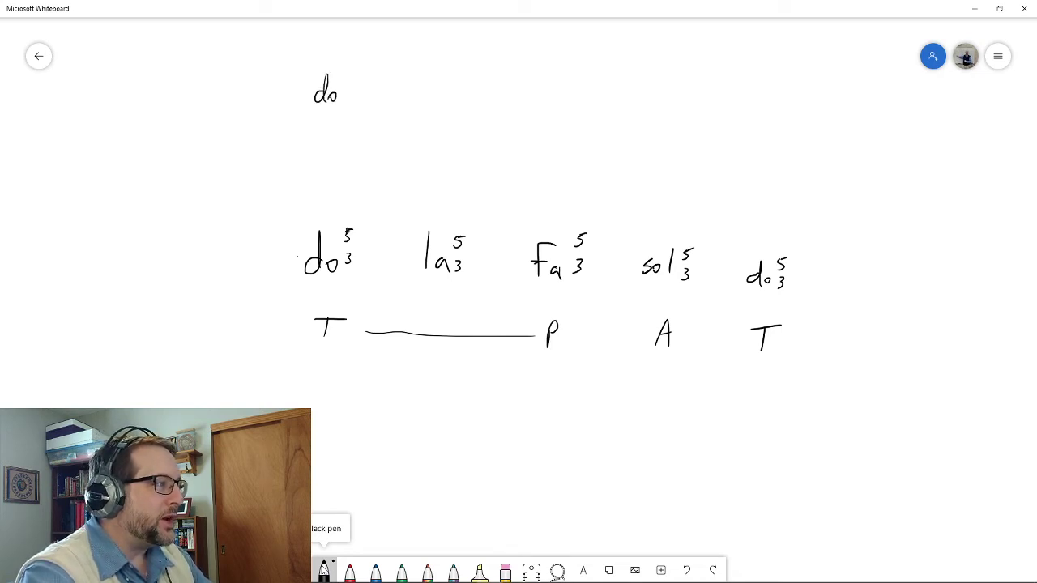
left_click_drag(318, 127, 315, 136)
mouse_move(323, 132)
left_mouse_down()
mouse_move(335, 136)
mouse_move(329, 169)
left_mouse_up()
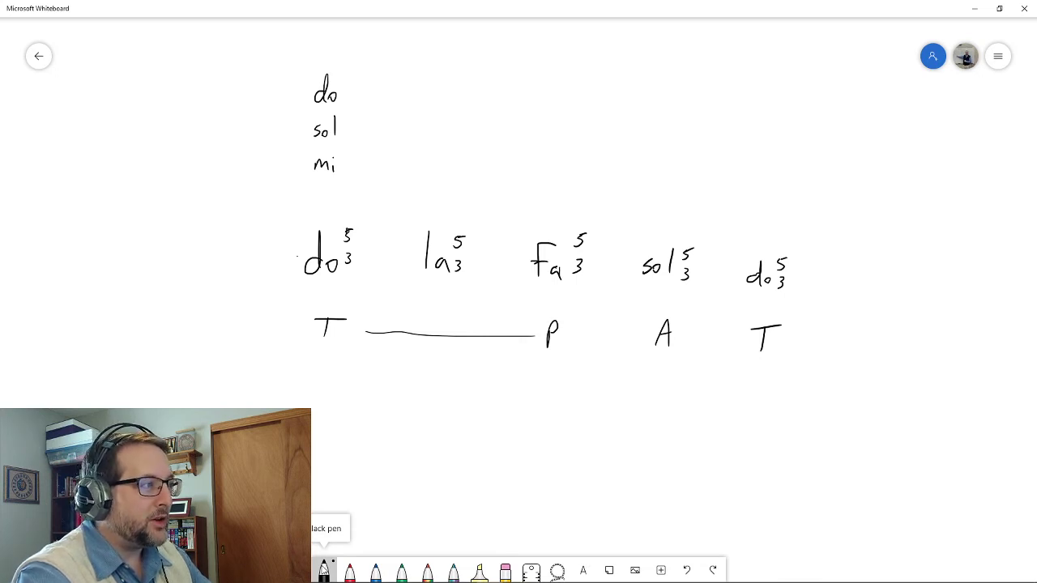
left_click_drag(439, 89, 446, 94)
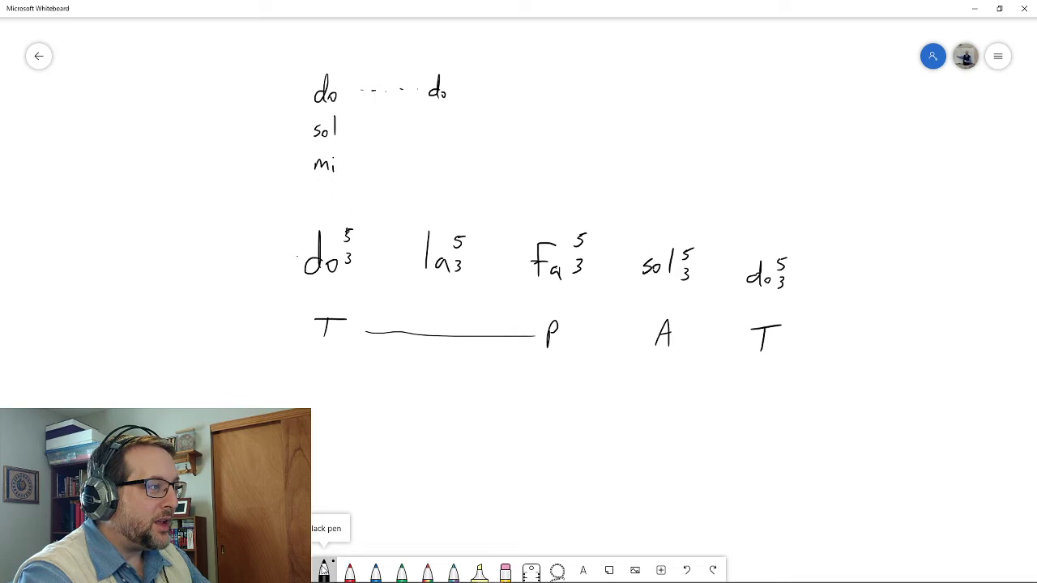
left_click_drag(423, 177, 433, 175)
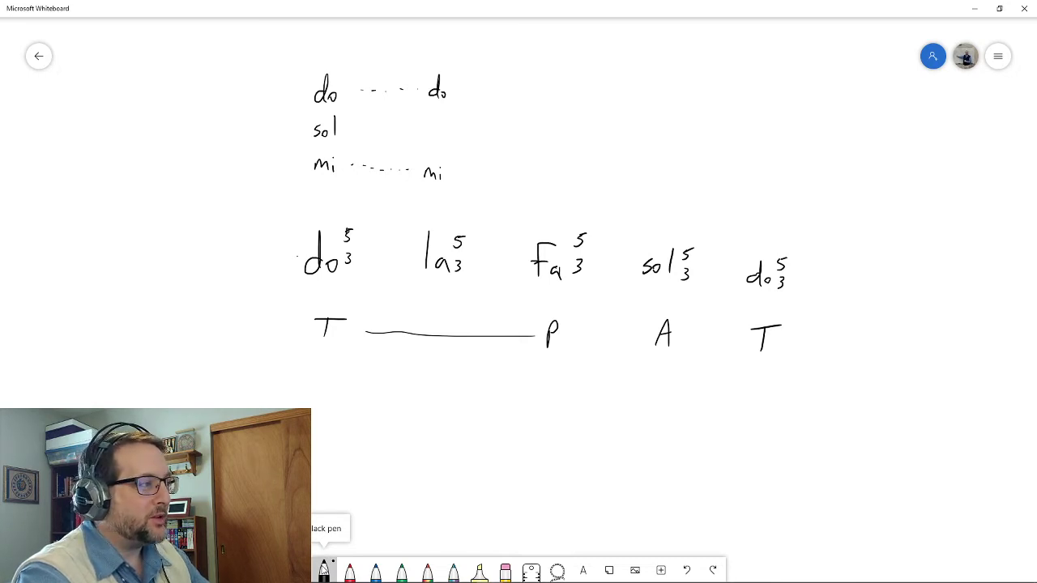
Write la in the second chord, tie la and do into the third, and add fa below them
left_click_drag(430, 116, 429, 132)
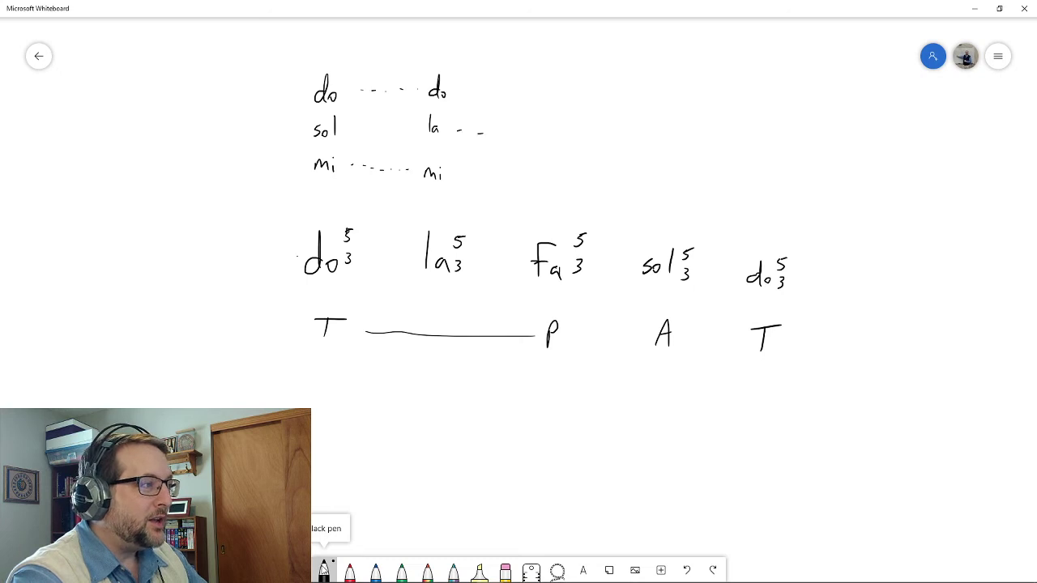
mouse_move(541, 118)
left_mouse_down()
mouse_move(542, 142)
mouse_move(555, 142)
left_mouse_up()
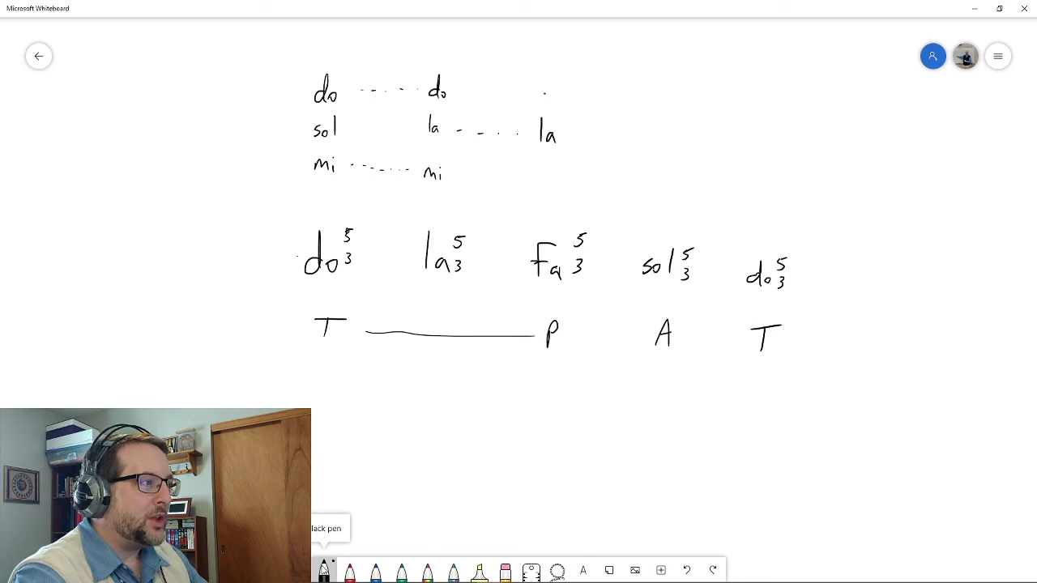
left_click_drag(543, 94, 543, 102)
mouse_move(547, 79)
left_mouse_down()
mouse_move(547, 104)
mouse_move(552, 94)
left_mouse_up()
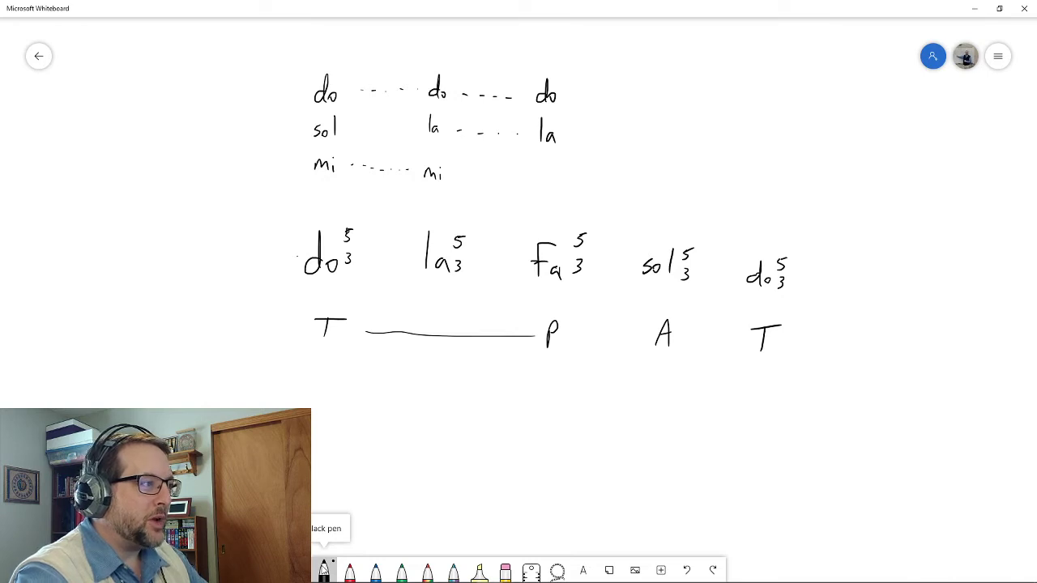
mouse_move(540, 179)
left_mouse_down()
mouse_move(553, 157)
mouse_move(559, 185)
left_mouse_up()
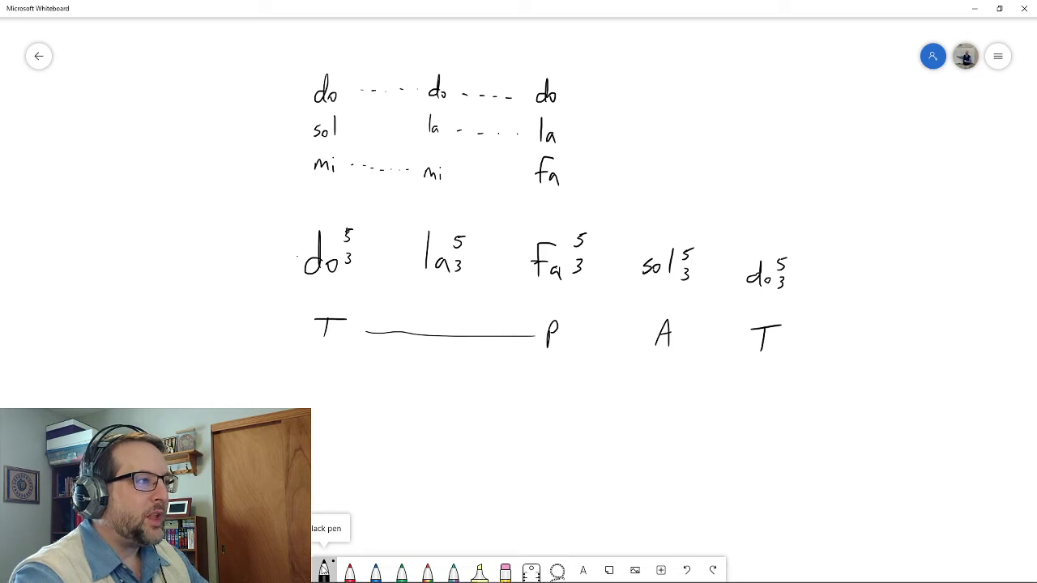
Stack ti–sol–re over the fourth chord and do–sol–mi over the final do chord
mouse_move(654, 130)
left_mouse_down()
mouse_move(649, 140)
mouse_move(675, 143)
left_mouse_up()
mouse_move(759, 138)
left_mouse_down()
mouse_move(753, 150)
mouse_move(773, 153)
left_mouse_up()
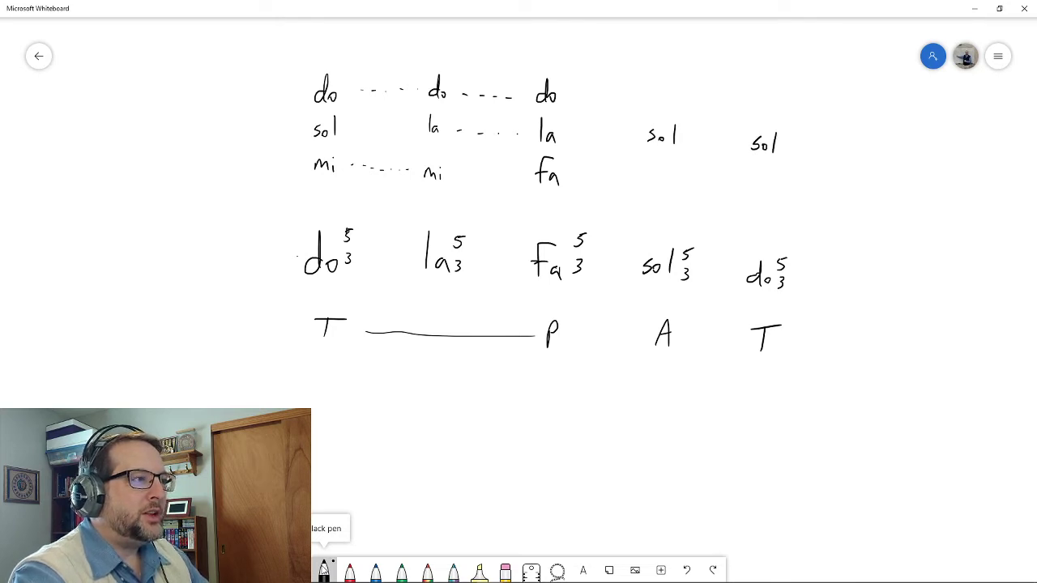
left_click_drag(662, 86, 663, 106)
left_click_drag(657, 95, 668, 96)
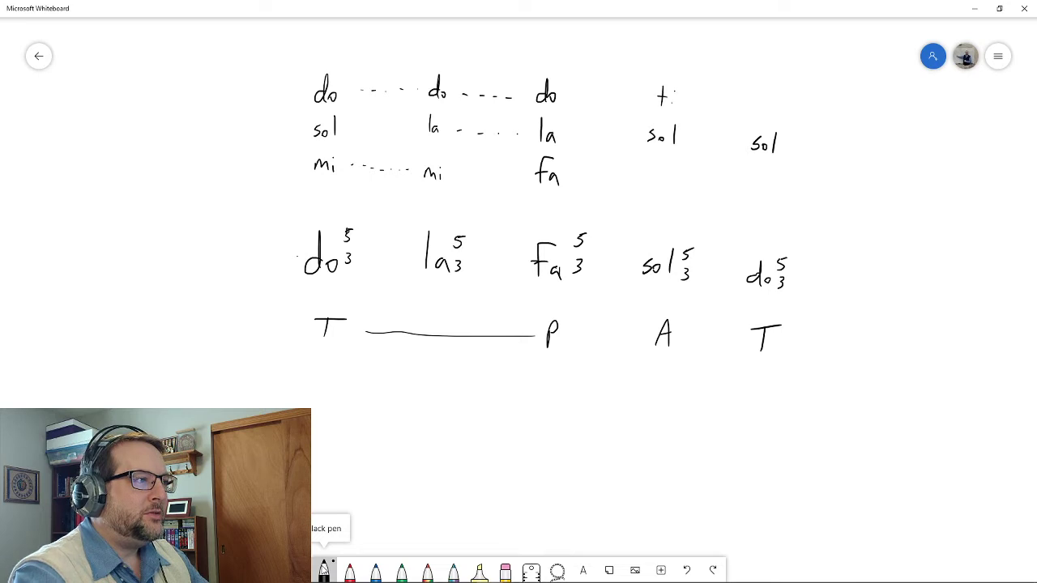
left_click_drag(761, 103, 760, 112)
mouse_move(765, 84)
left_mouse_down()
mouse_move(764, 113)
mouse_move(774, 109)
left_mouse_up()
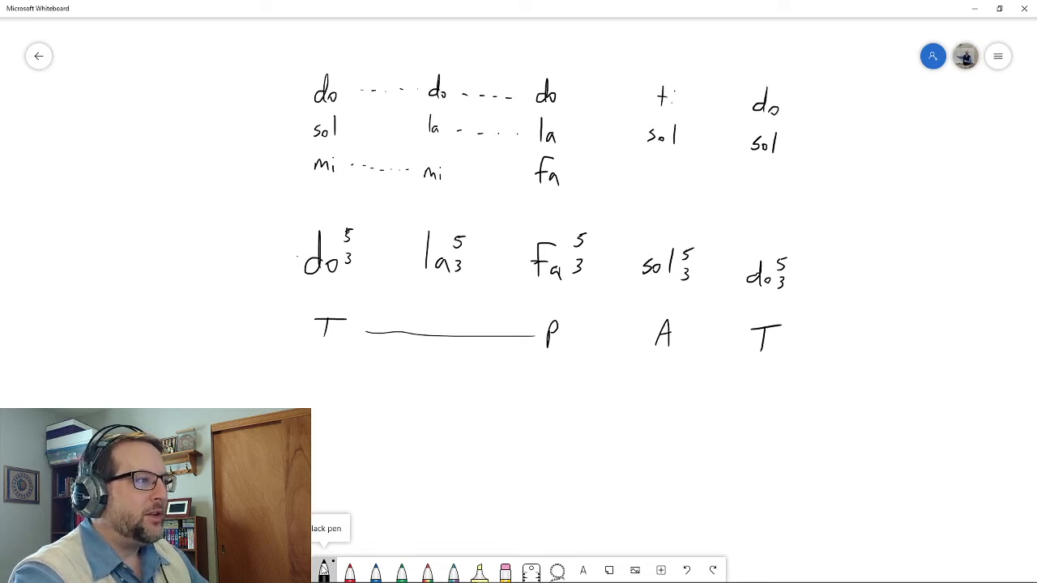
left_click_drag(658, 181, 665, 178)
left_click_drag(674, 183, 685, 188)
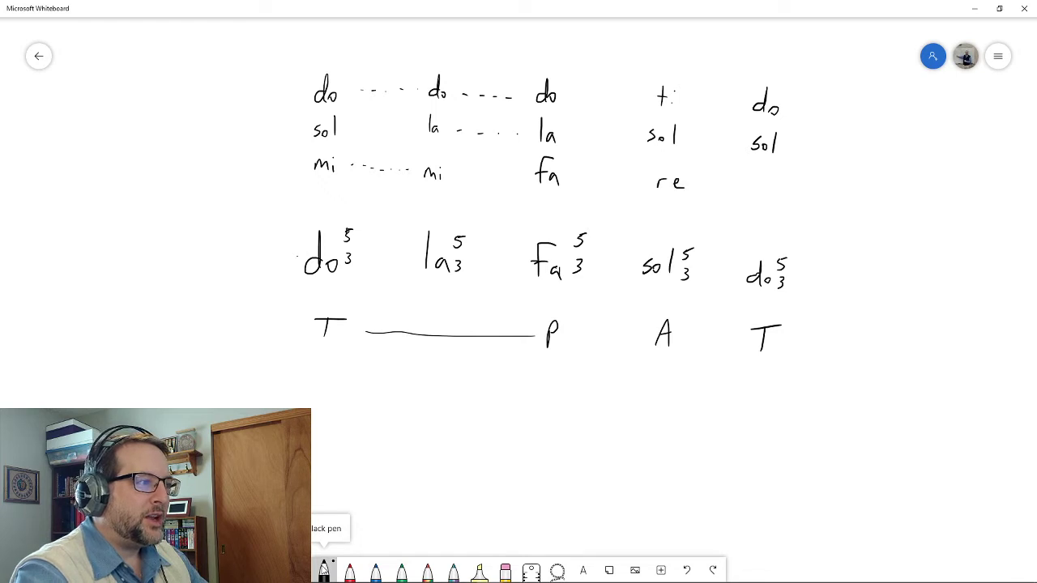
left_click_drag(749, 183, 762, 188)
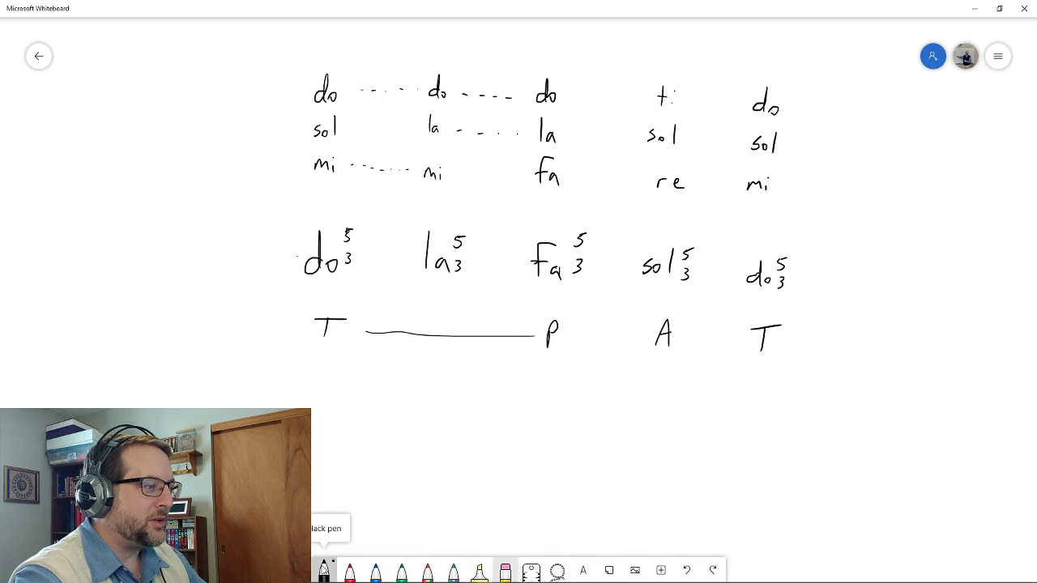
Erase the sol and do chords, their A and T labels, and the right-hand upper voices
left_click_drag(655, 301, 667, 336)
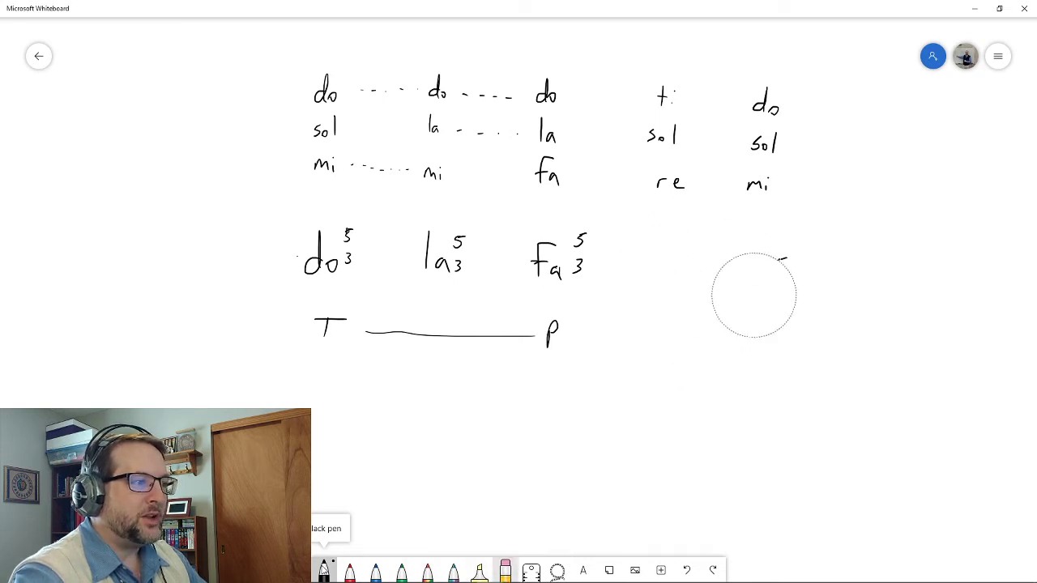
mouse_move(753, 296)
left_mouse_down()
mouse_move(764, 181)
mouse_move(678, 173)
left_mouse_up()
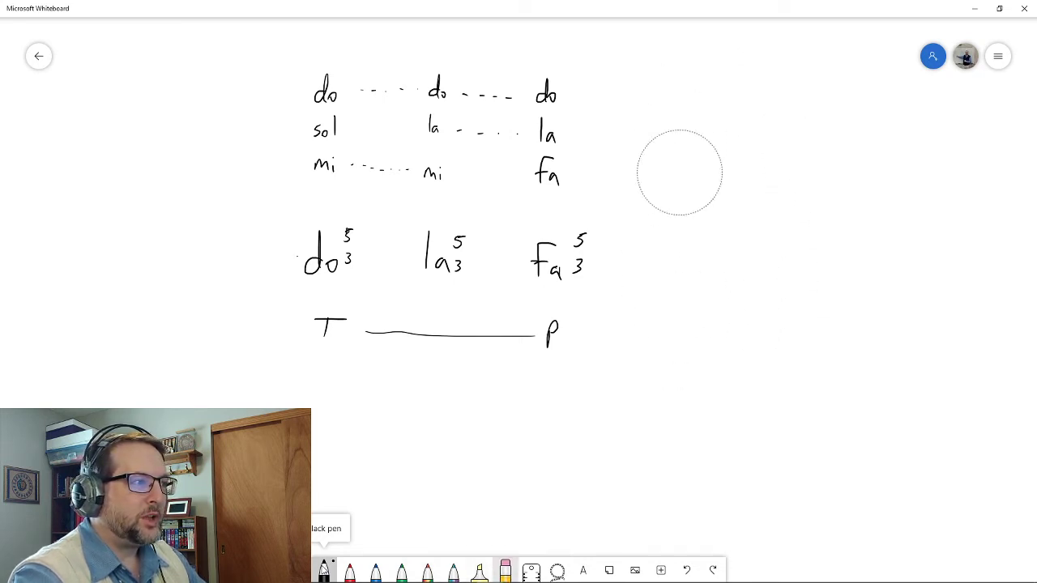
left_click(323, 569)
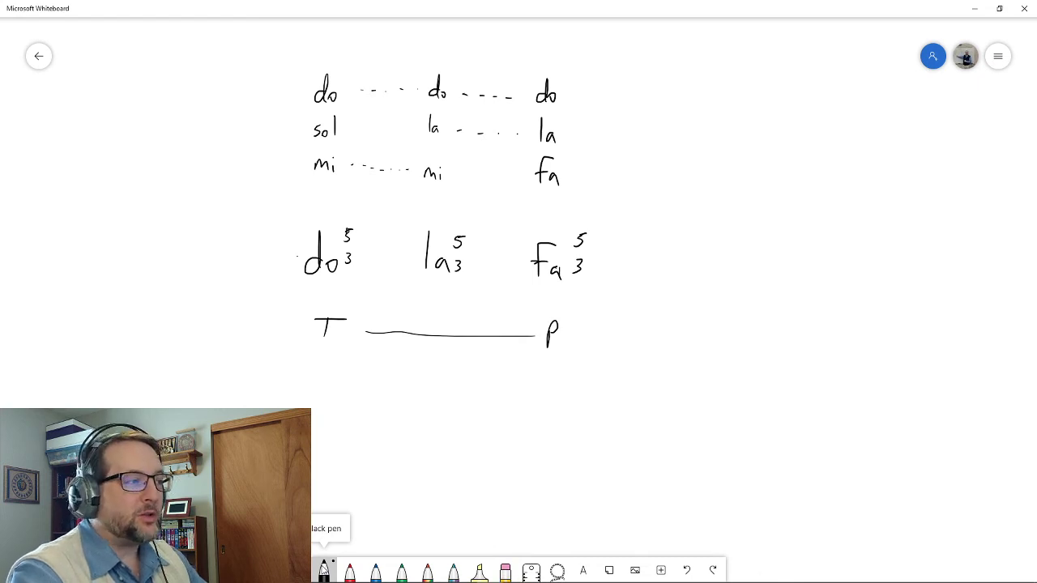
Write re 5/3 after Fa labelled P, removing the old P and extending the line from T
mouse_move(653, 265)
left_mouse_down()
mouse_move(653, 280)
mouse_move(666, 266)
mouse_move(678, 278)
mouse_move(688, 256)
mouse_move(687, 275)
left_mouse_up()
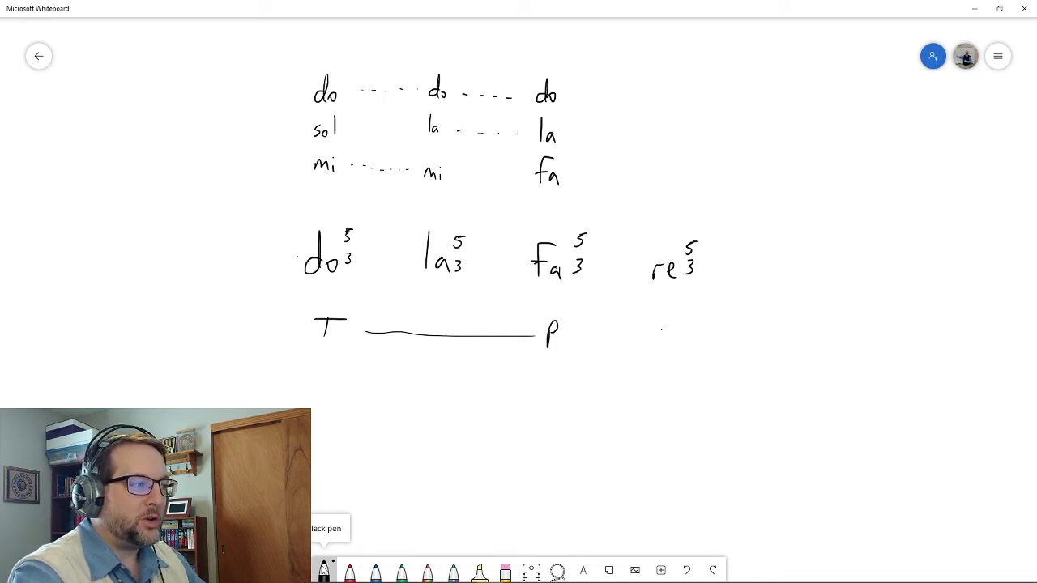
left_click_drag(662, 329, 659, 351)
left_click_drag(660, 324, 662, 337)
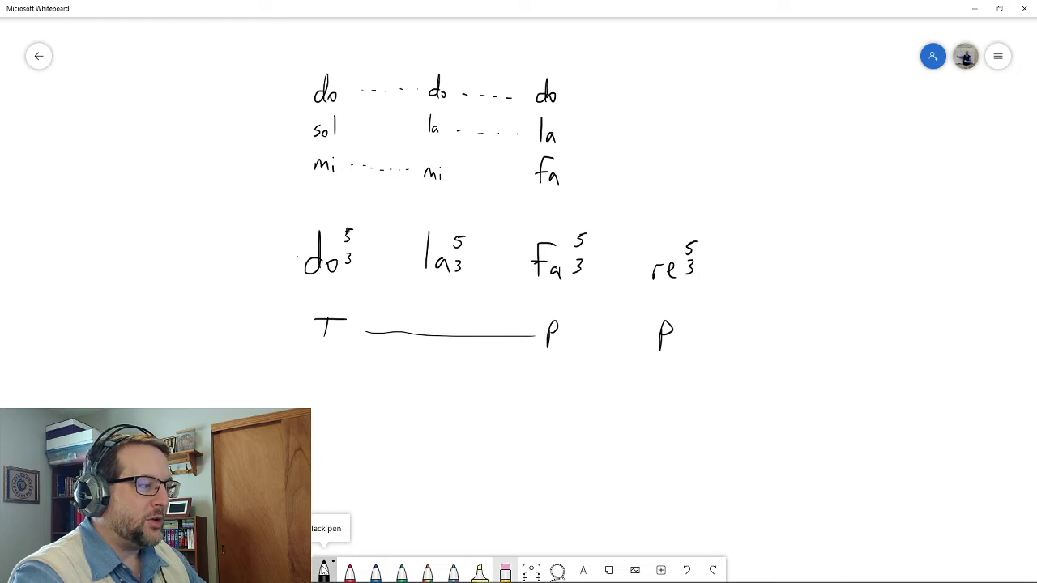
mouse_move(537, 333)
left_mouse_down()
mouse_move(551, 330)
mouse_move(526, 335)
mouse_move(637, 333)
left_mouse_up()
left_click(324, 570)
left_click(323, 569)
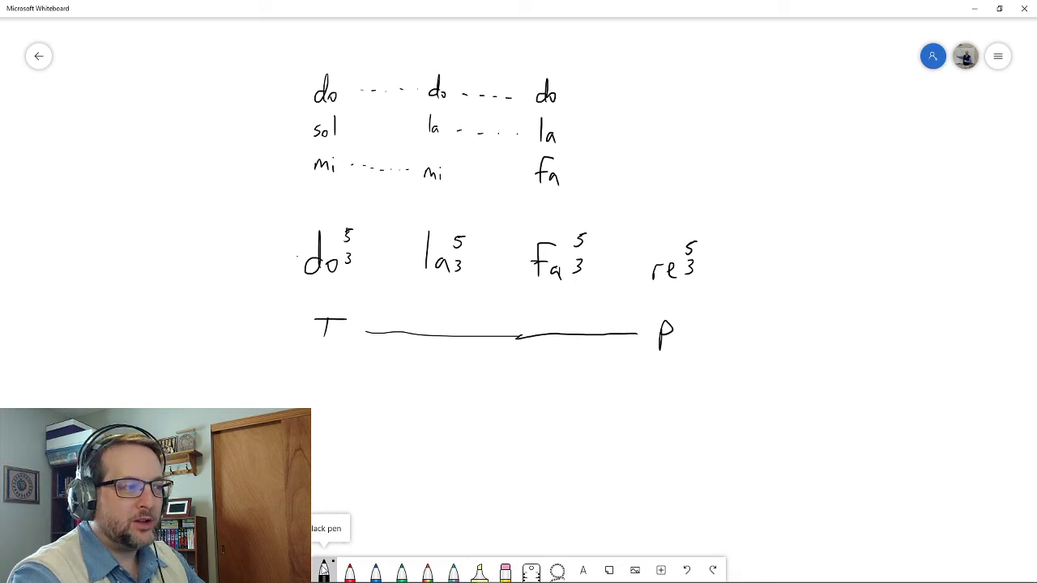
Add new sol and do 5/3 chords labelled A and T
mouse_move(756, 350)
left_mouse_down()
mouse_move(772, 334)
mouse_move(776, 351)
left_mouse_up()
left_click_drag(763, 340, 775, 339)
left_click_drag(870, 327, 868, 349)
left_click_drag(859, 326, 883, 323)
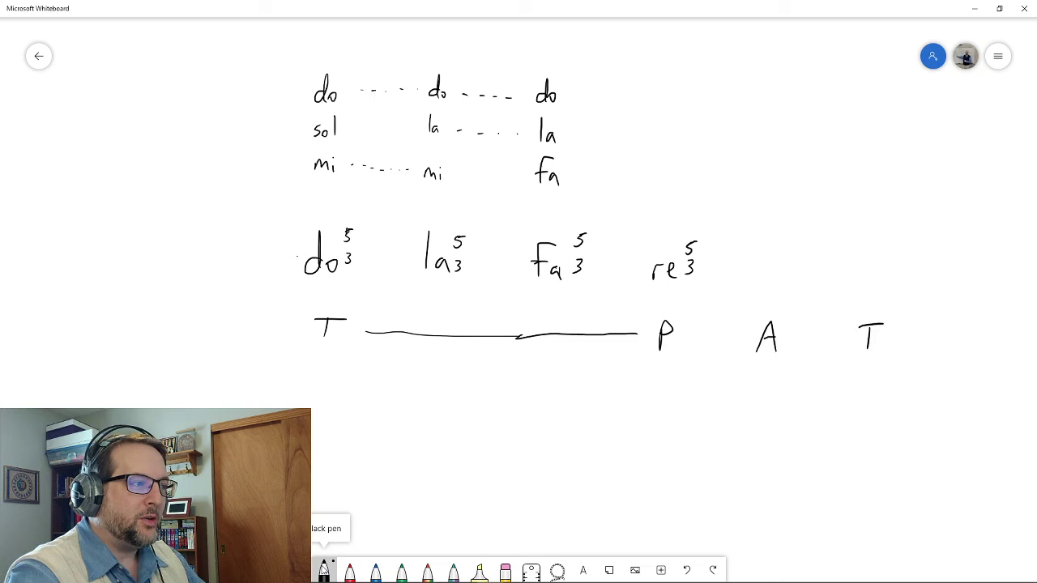
mouse_move(765, 270)
left_mouse_down()
mouse_move(756, 280)
mouse_move(767, 270)
left_mouse_up()
left_click_drag(781, 250, 782, 279)
left_click_drag(865, 273, 859, 280)
mouse_move(869, 257)
left_mouse_down()
mouse_move(868, 281)
mouse_move(890, 261)
left_mouse_up()
mouse_move(892, 251)
left_mouse_down()
mouse_move(901, 251)
mouse_move(890, 278)
left_mouse_up()
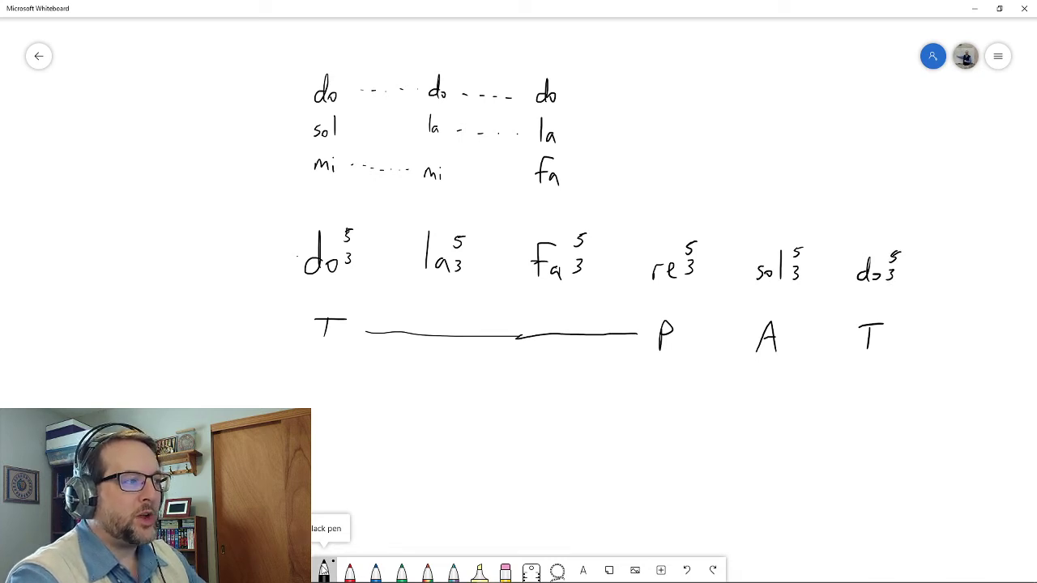
Voice the re chord re–la–fa, tying fa and la over from the previous chord
left_click_drag(657, 164, 654, 186)
mouse_move(649, 175)
left_mouse_down()
mouse_move(666, 174)
mouse_move(673, 188)
left_mouse_up()
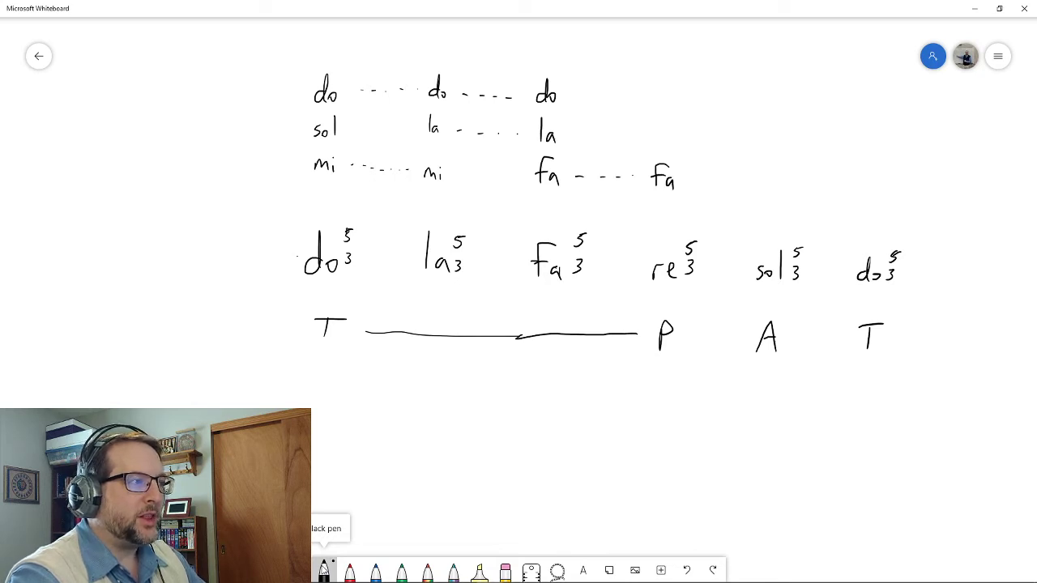
mouse_move(657, 122)
left_mouse_down()
mouse_move(655, 141)
mouse_move(667, 139)
left_mouse_up()
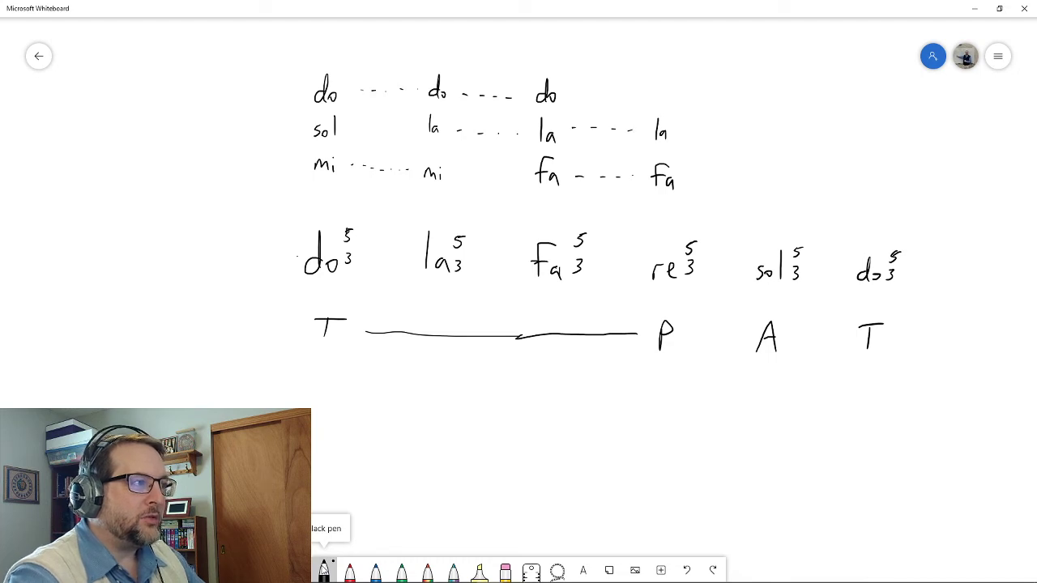
left_click_drag(655, 92, 680, 105)
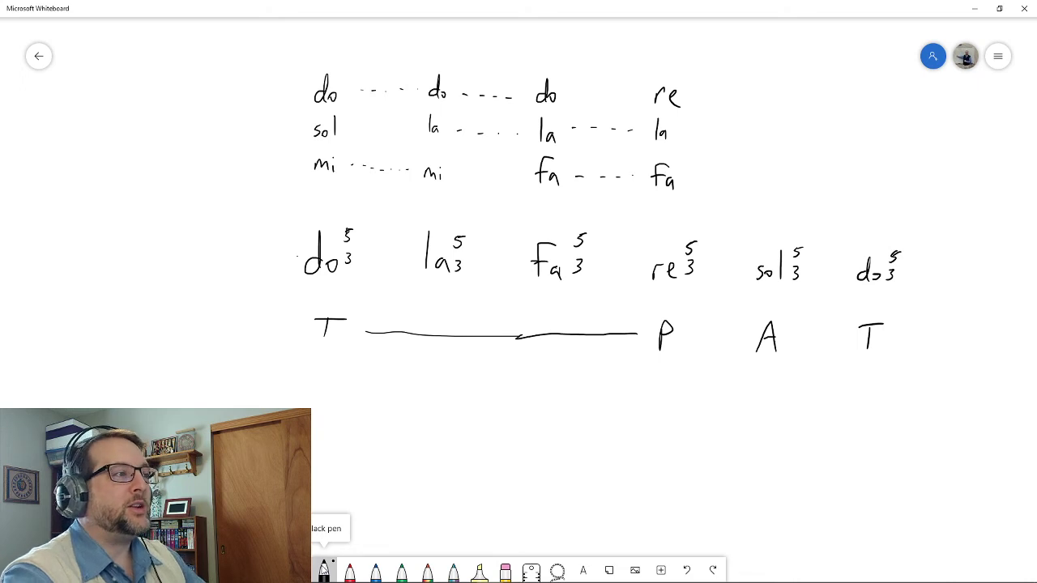
Stack ti, sol, re above the sol 5/3 chord and do, sol, mi above the final do 5/3
mouse_move(776, 132)
left_mouse_down()
mouse_move(770, 149)
mouse_move(794, 147)
left_mouse_up()
mouse_move(869, 136)
left_mouse_down()
mouse_move(862, 148)
mouse_move(873, 145)
left_mouse_up()
left_click_drag(883, 129, 881, 150)
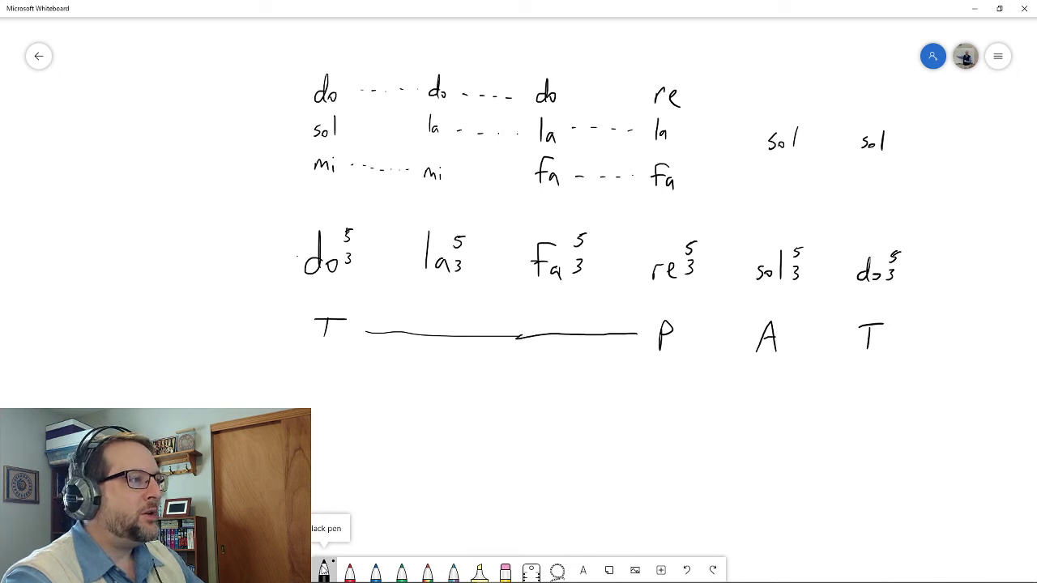
left_click_drag(779, 91, 779, 111)
left_click_drag(773, 102, 784, 100)
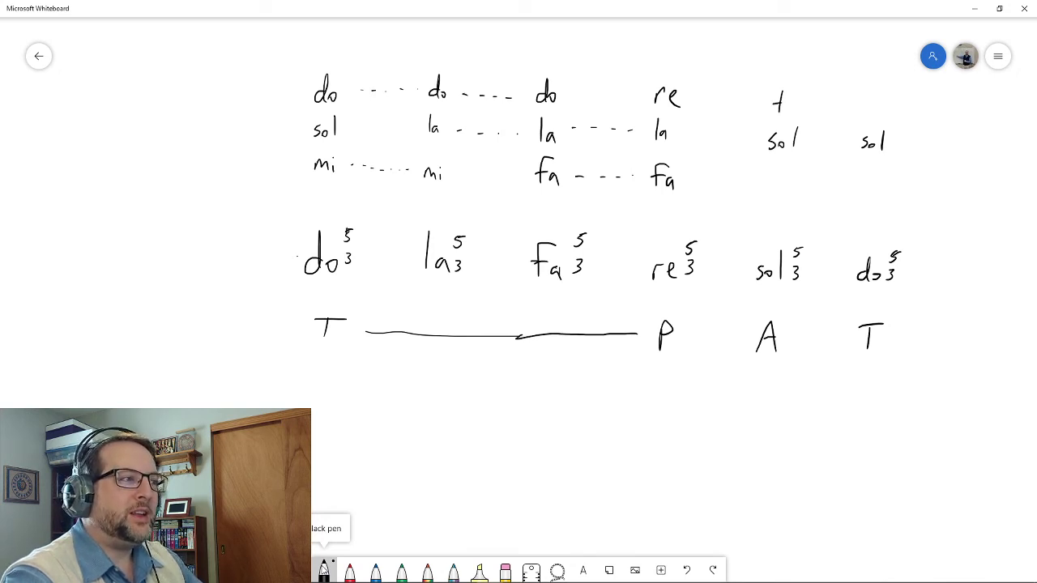
left_click_drag(871, 101, 880, 107)
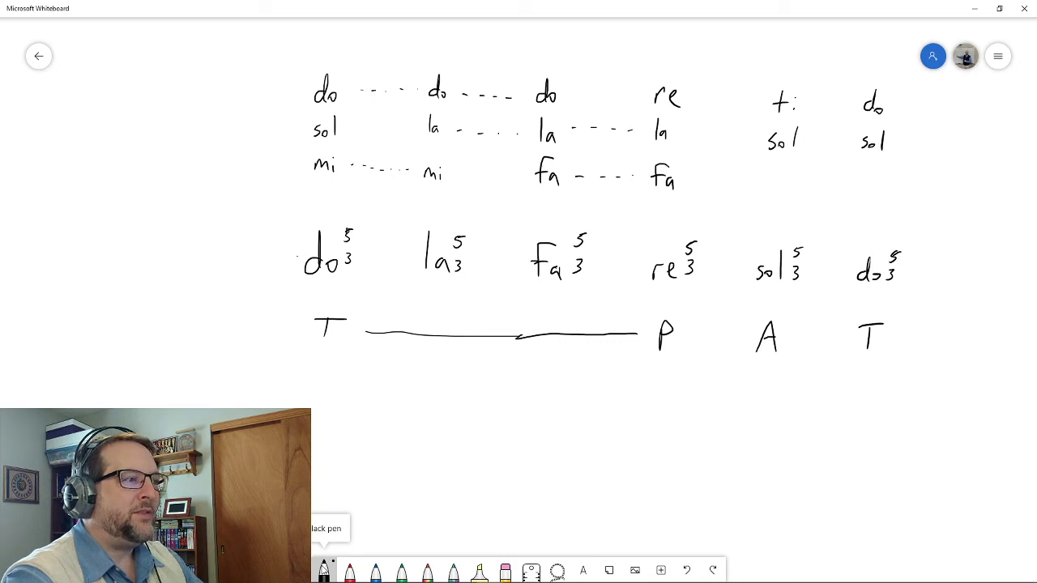
left_click_drag(769, 188, 779, 199)
left_click_drag(794, 191, 872, 198)
left_click_drag(874, 191, 875, 198)
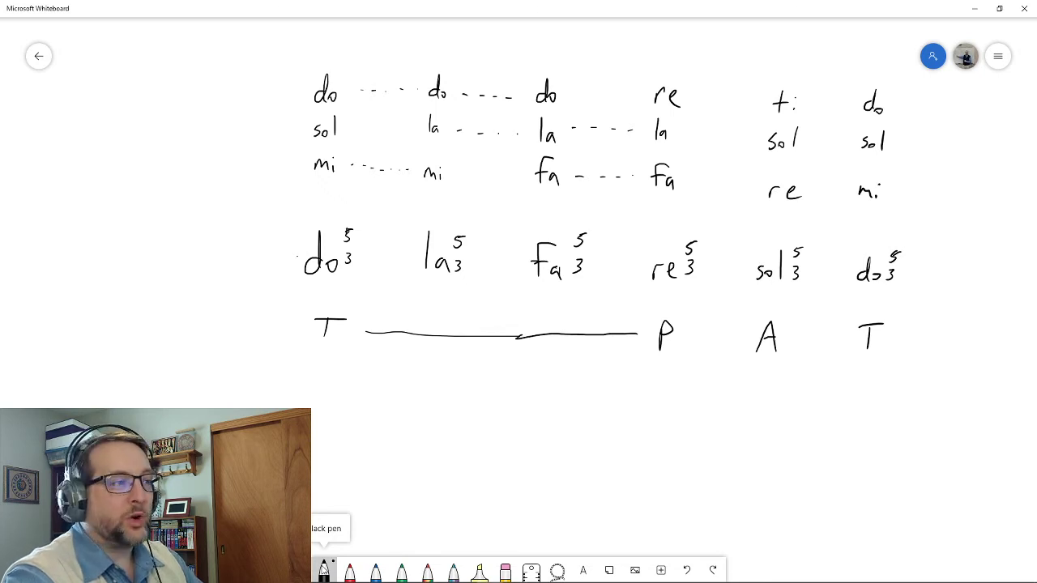
Add a 7 to the sol chord with fa replacing re, then erase everything but the opening do 5/3
left_click_drag(795, 231, 802, 236)
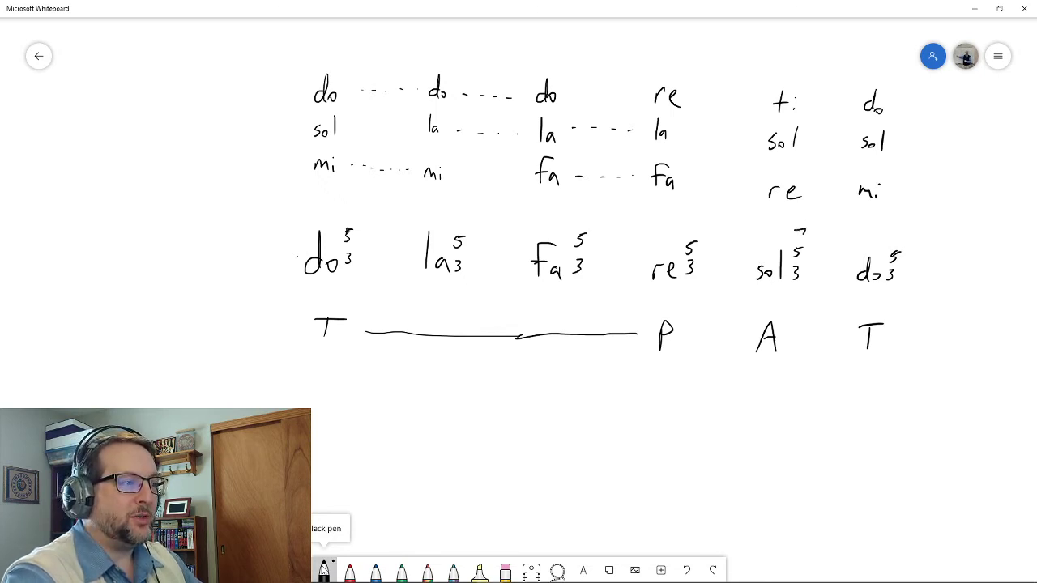
mouse_move(765, 193)
left_mouse_down()
mouse_move(797, 193)
mouse_move(769, 195)
left_mouse_up()
mouse_move(789, 161)
left_mouse_down()
mouse_move(773, 179)
mouse_move(786, 167)
left_mouse_up()
left_click_drag(790, 172, 787, 178)
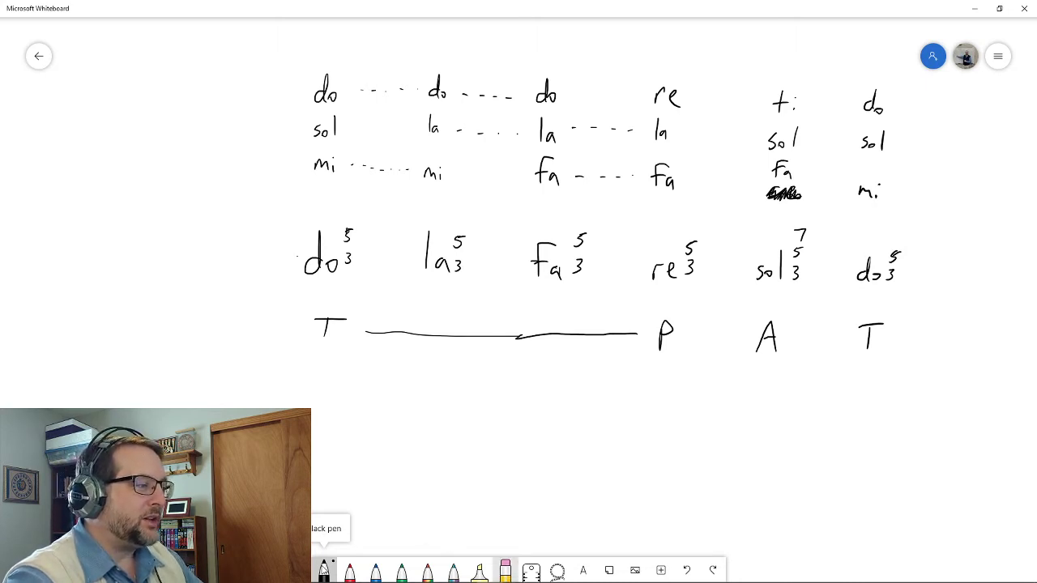
mouse_move(354, 352)
left_mouse_down()
mouse_move(311, 345)
mouse_move(419, 210)
mouse_move(443, 120)
mouse_move(343, 149)
mouse_move(505, 97)
mouse_move(521, 394)
mouse_move(509, 331)
mouse_move(632, 283)
mouse_move(894, 239)
mouse_move(859, 153)
mouse_move(741, 251)
mouse_move(766, 153)
mouse_move(724, 154)
left_mouse_up()
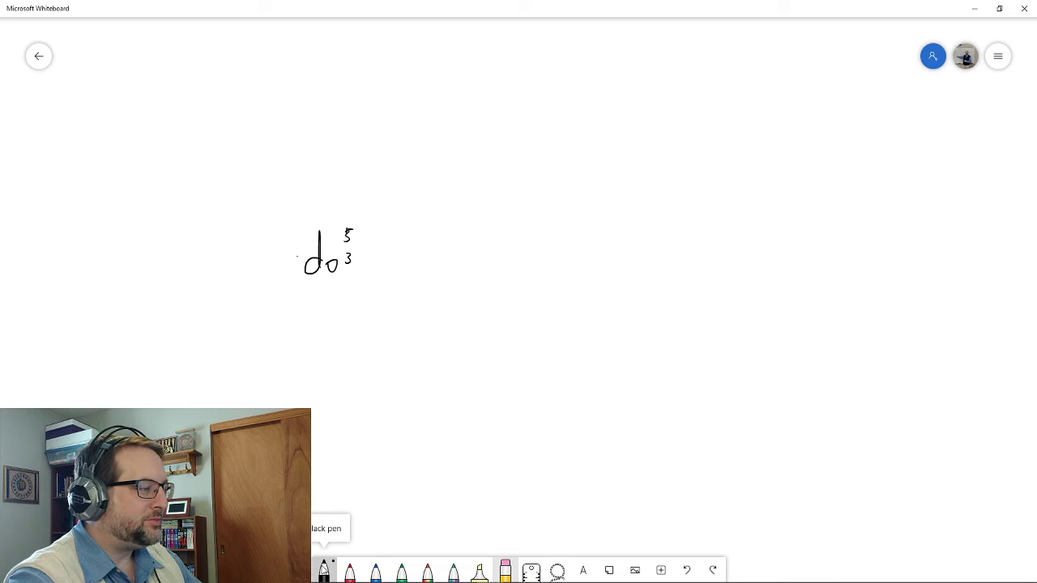
Write the minor bass chords le, fa, ti with 6/5 figures, and a final do
left_click(324, 570)
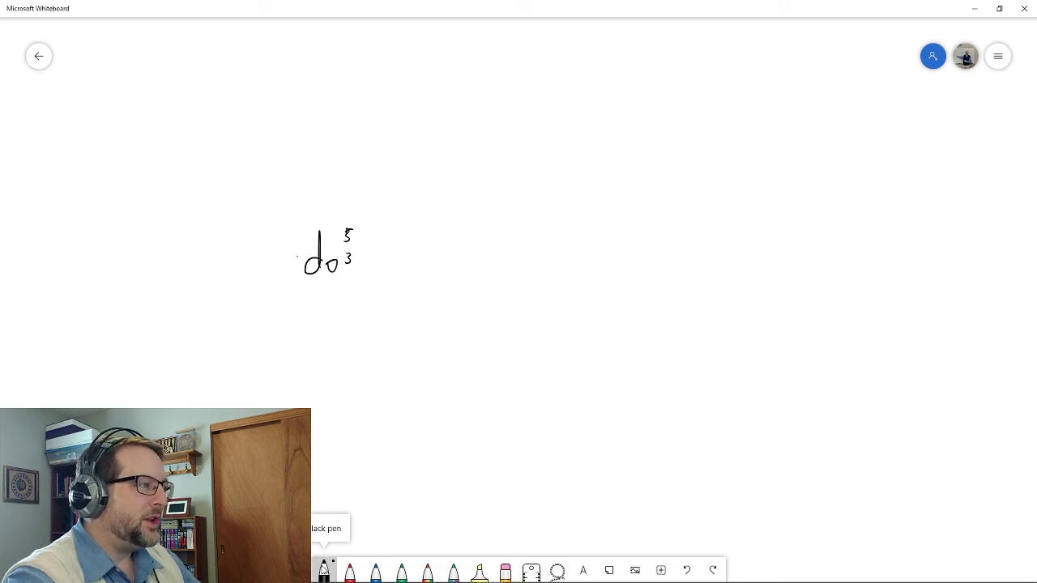
mouse_move(418, 231)
left_mouse_down()
mouse_move(418, 267)
mouse_move(440, 263)
left_mouse_up()
mouse_move(513, 234)
left_mouse_down()
mouse_move(497, 260)
mouse_move(509, 249)
mouse_move(522, 264)
mouse_move(586, 251)
mouse_move(602, 263)
left_mouse_up()
left_click_drag(673, 235, 672, 269)
left_click_drag(666, 259, 681, 257)
left_click(685, 269)
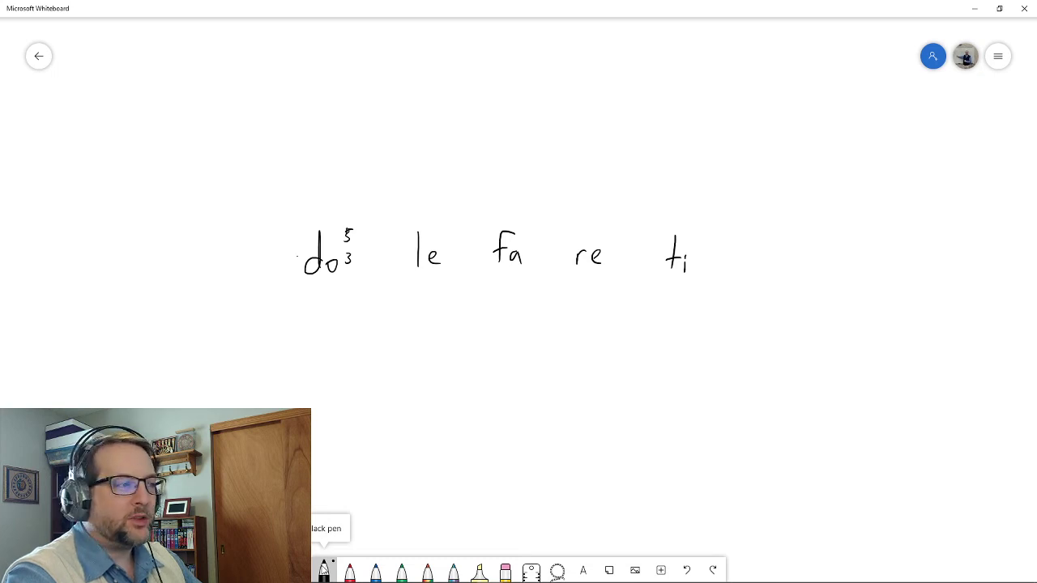
left_click_drag(703, 230, 696, 271)
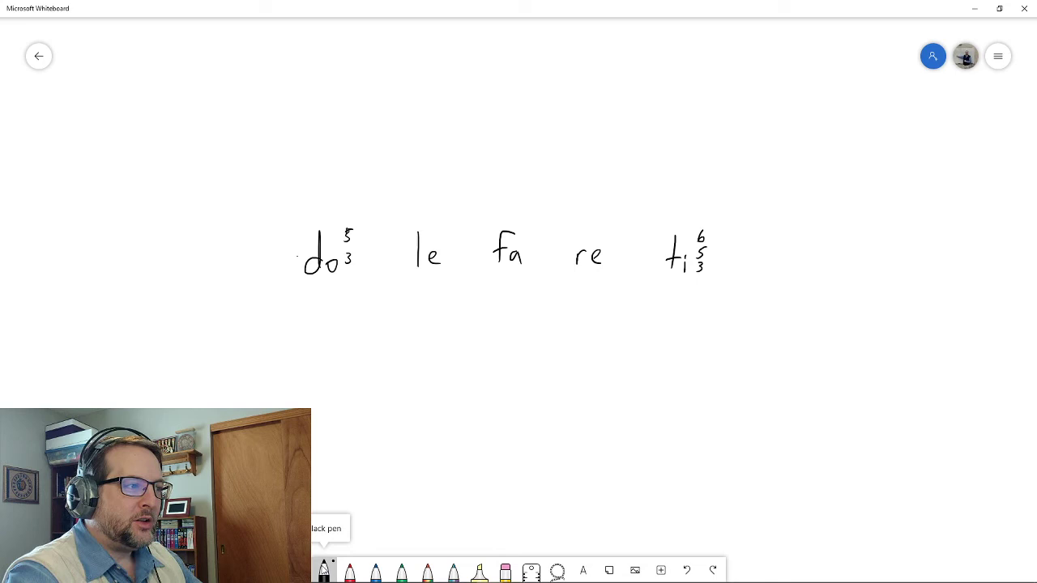
left_click_drag(771, 256, 772, 269)
mouse_move(782, 260)
left_mouse_down()
mouse_move(794, 253)
mouse_move(793, 269)
left_mouse_up()
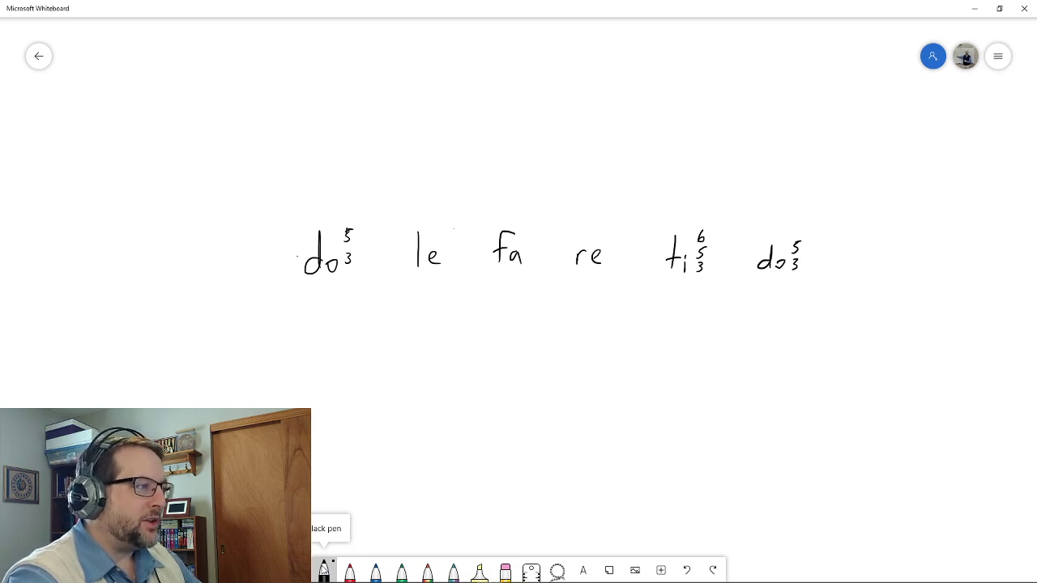
Add 5-3 figures to le, fa and re, plus small te and sol passing notes
left_click_drag(454, 230, 451, 259)
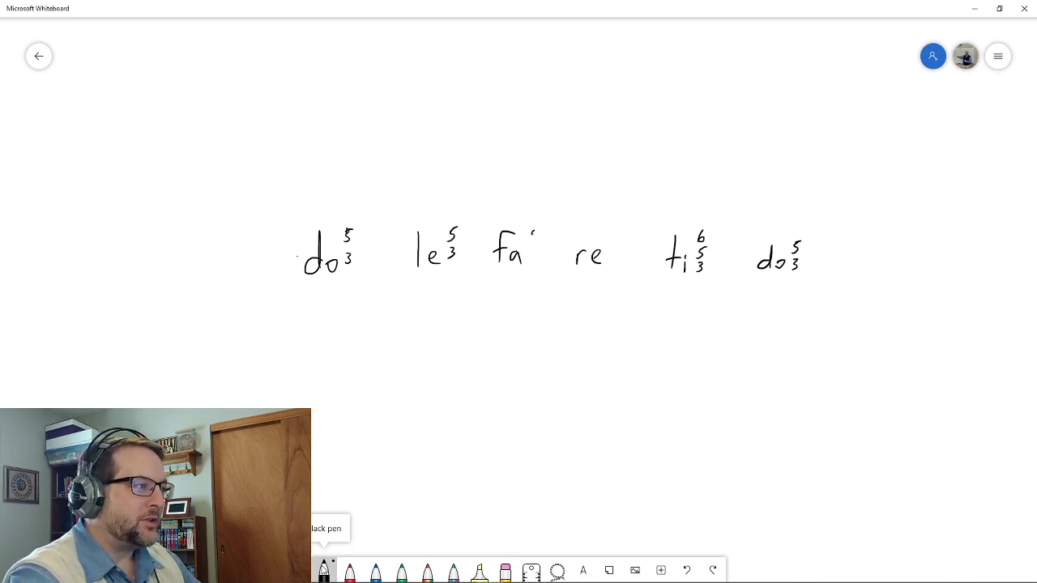
left_click_drag(532, 232, 534, 264)
left_click_drag(615, 239, 613, 263)
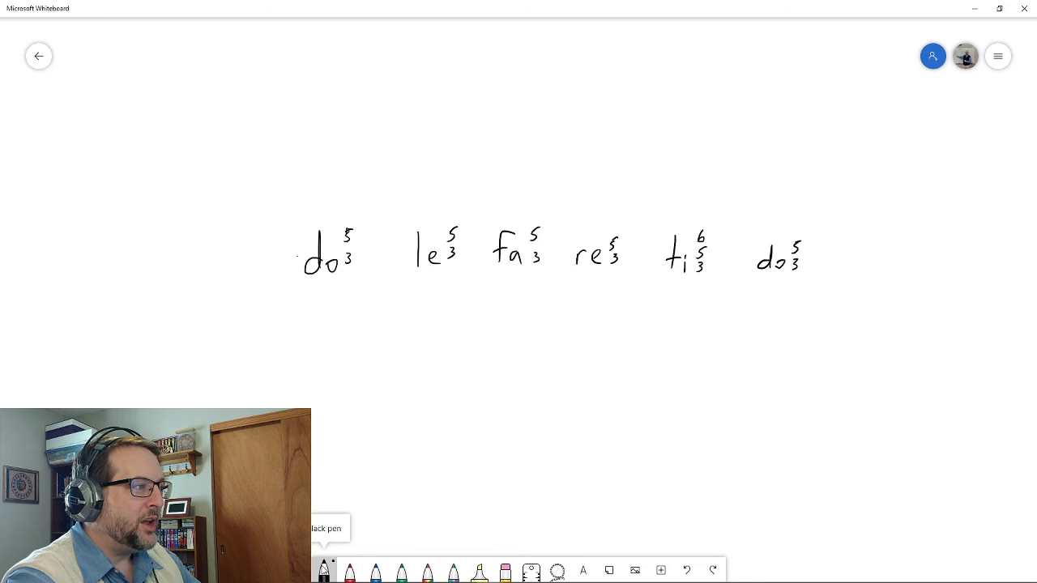
left_click_drag(375, 228, 379, 234)
left_click_drag(381, 237, 387, 240)
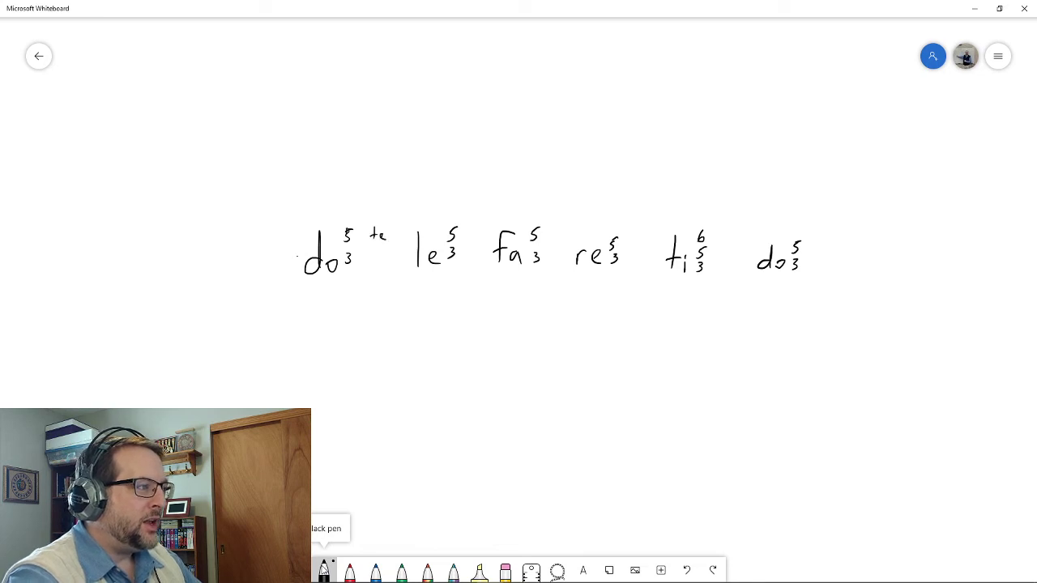
left_click_drag(471, 236, 476, 239)
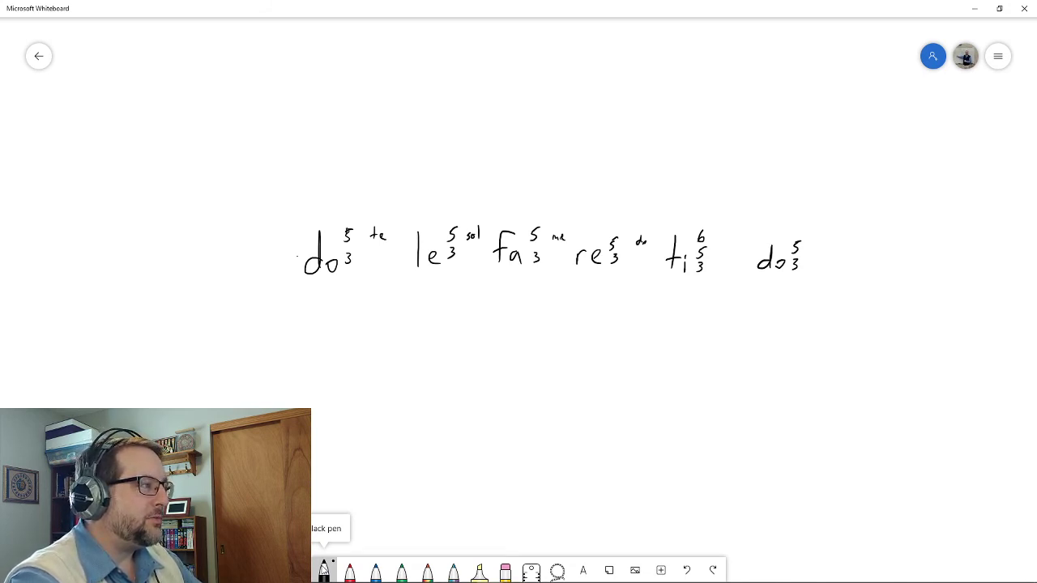
Write me–do–sol over the first chord, then carry do into column two above le
mouse_move(316, 97)
left_mouse_down()
mouse_move(316, 84)
mouse_move(338, 98)
mouse_move(325, 137)
left_mouse_up()
left_click_drag(328, 129, 317, 174)
left_click_drag(330, 168, 341, 172)
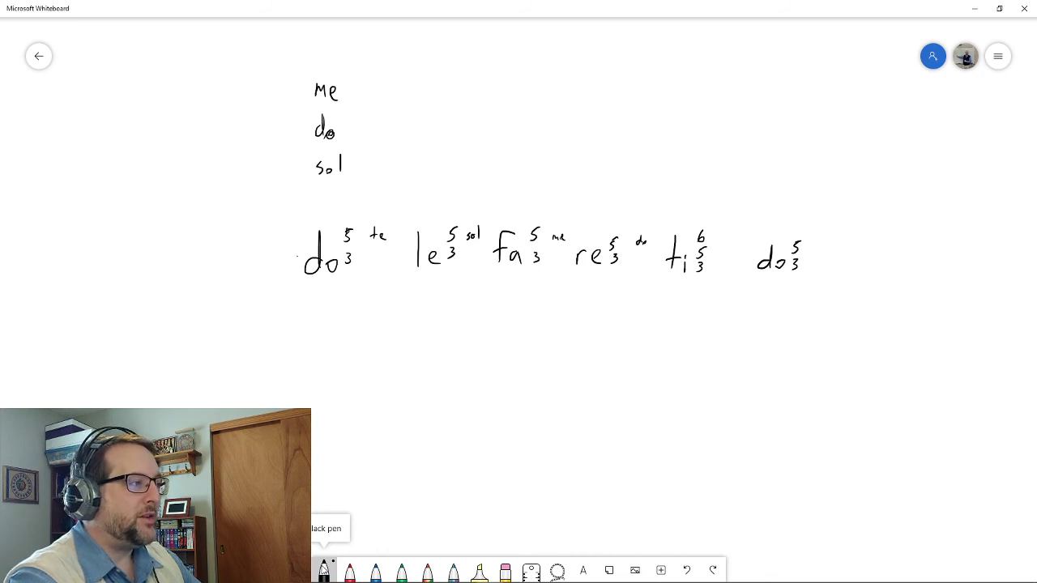
mouse_move(428, 125)
left_mouse_down()
mouse_move(430, 115)
mouse_move(431, 136)
left_mouse_up()
mouse_move(437, 126)
left_mouse_down()
mouse_move(431, 104)
mouse_move(443, 103)
left_mouse_up()
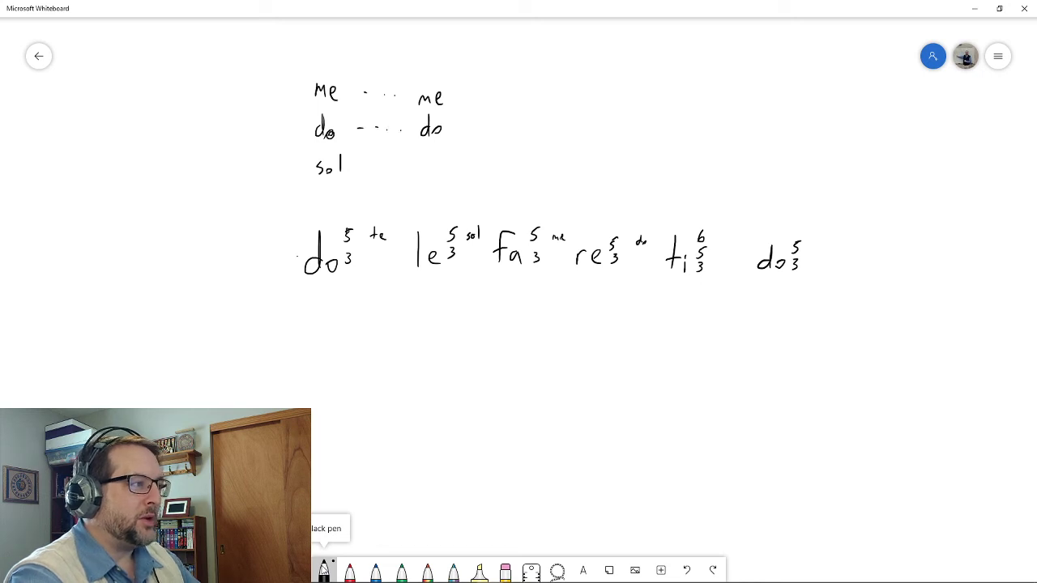
mouse_move(426, 149)
left_mouse_down()
mouse_move(428, 176)
mouse_move(440, 178)
left_mouse_up()
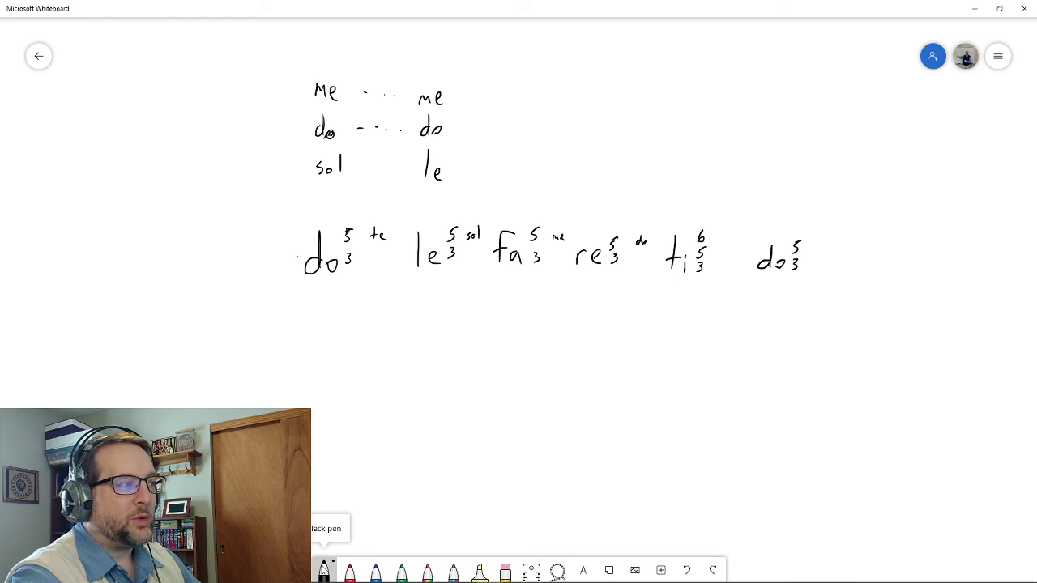
Tie le and do into column three under Fa, then tie Fa and le into column four with re
mouse_move(507, 160)
left_mouse_down()
mouse_move(508, 184)
mouse_move(523, 180)
left_mouse_up()
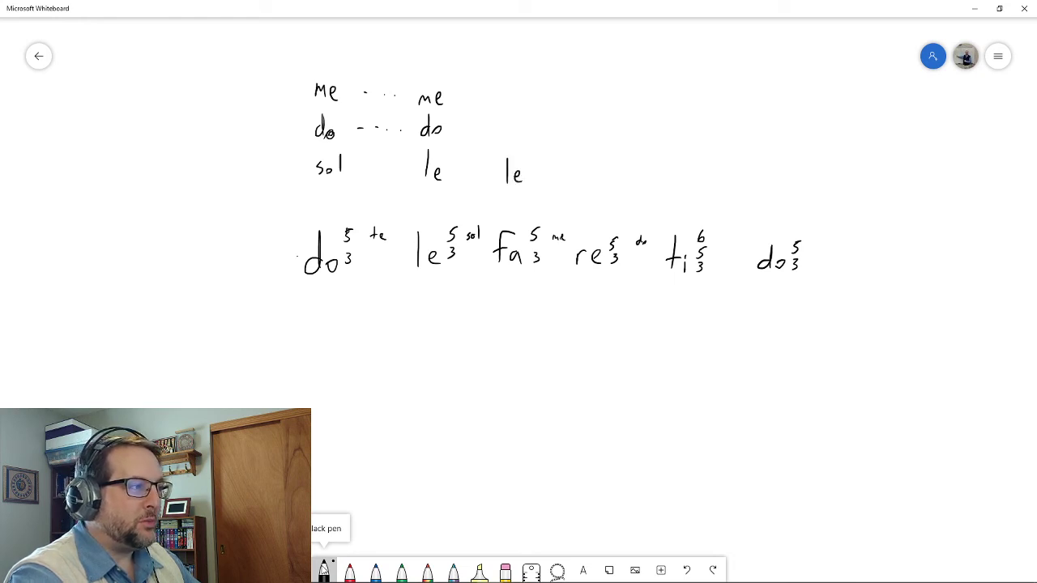
mouse_move(509, 126)
left_mouse_down()
mouse_move(510, 140)
mouse_move(520, 129)
left_mouse_up()
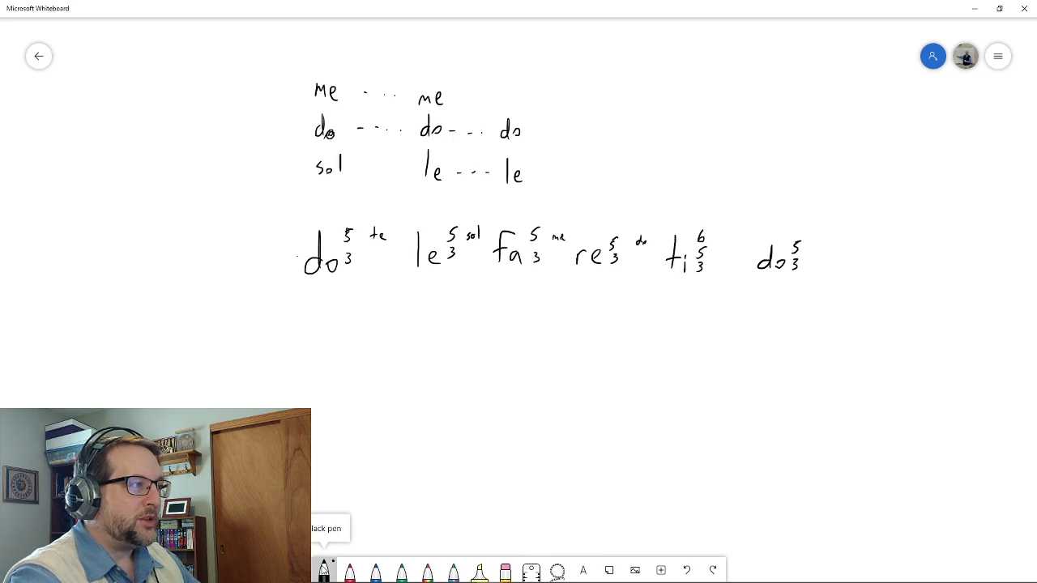
mouse_move(503, 94)
left_mouse_down()
mouse_move(516, 72)
mouse_move(508, 85)
mouse_move(518, 96)
left_mouse_up()
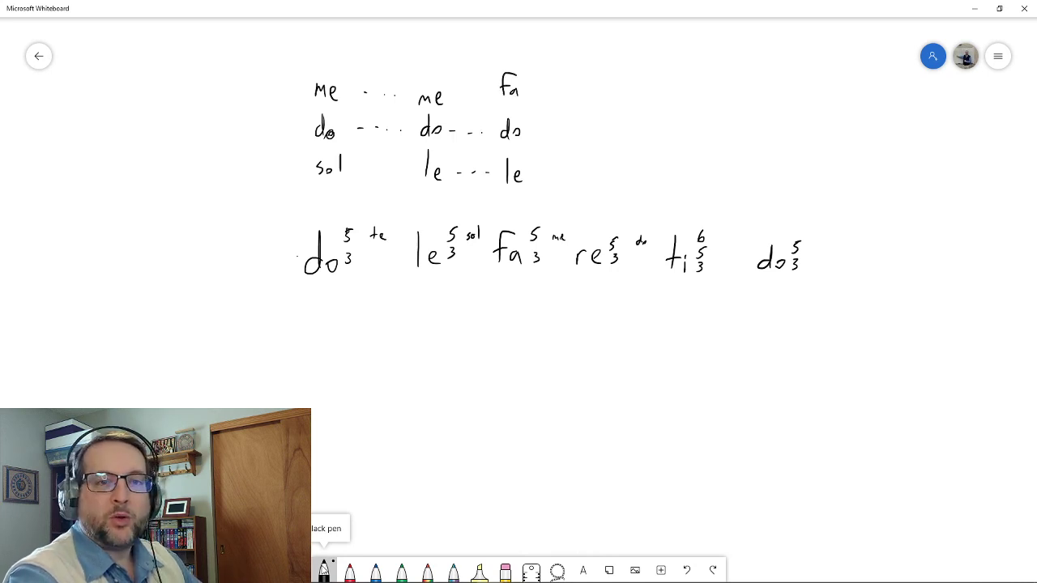
mouse_move(585, 97)
left_mouse_down()
mouse_move(600, 75)
mouse_move(595, 86)
left_mouse_up()
left_click_drag(596, 91, 602, 101)
mouse_move(588, 165)
left_mouse_down()
mouse_move(588, 185)
mouse_move(603, 181)
left_mouse_up()
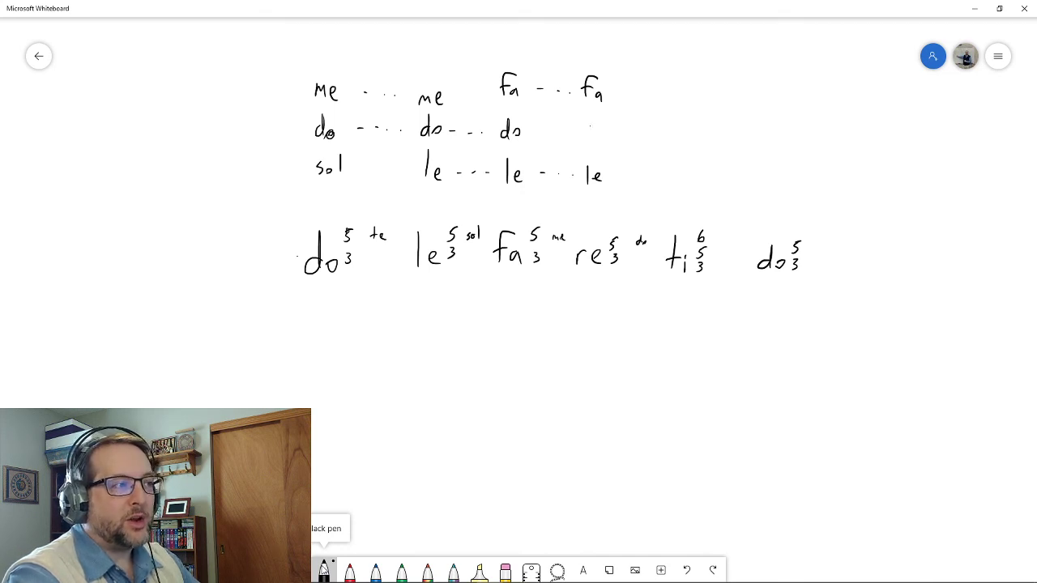
left_click_drag(590, 127, 607, 137)
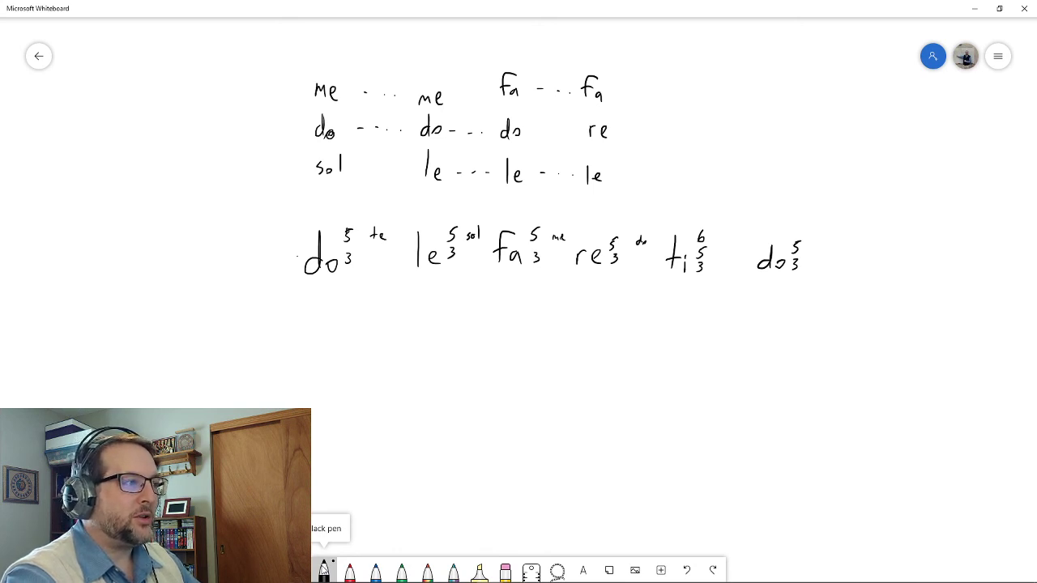
Stack Fa, re, sol over the ti chord and me, do, sol over the final do
left_click_drag(685, 172, 682, 184)
left_click_drag(693, 177, 771, 184)
left_click_drag(779, 169, 779, 188)
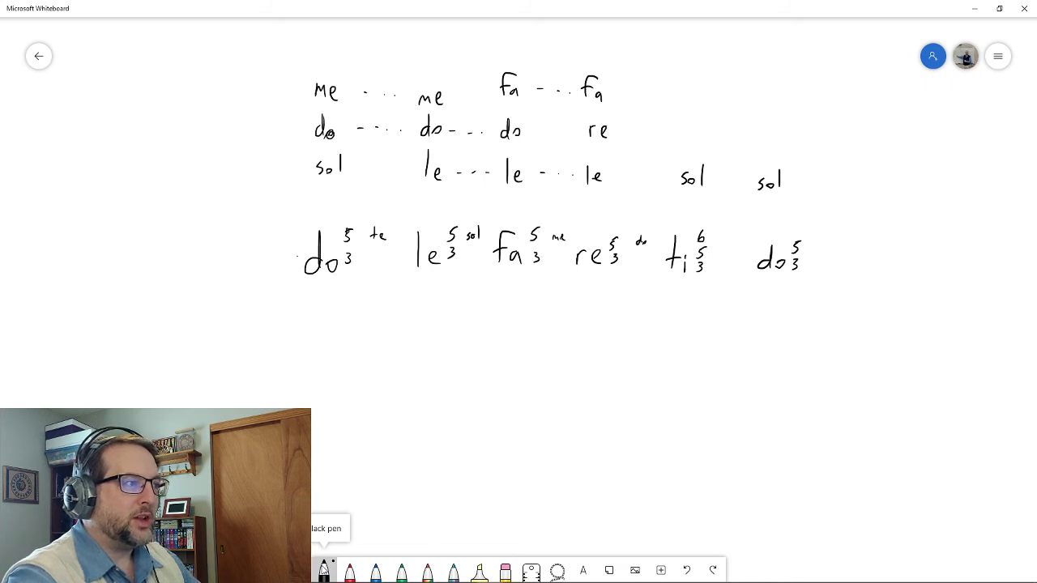
mouse_move(686, 86)
left_mouse_down()
mouse_move(702, 74)
mouse_move(682, 97)
left_mouse_up()
mouse_move(700, 89)
left_mouse_down()
mouse_move(701, 98)
mouse_move(764, 95)
mouse_move(769, 105)
left_mouse_up()
left_click_drag(772, 100, 780, 104)
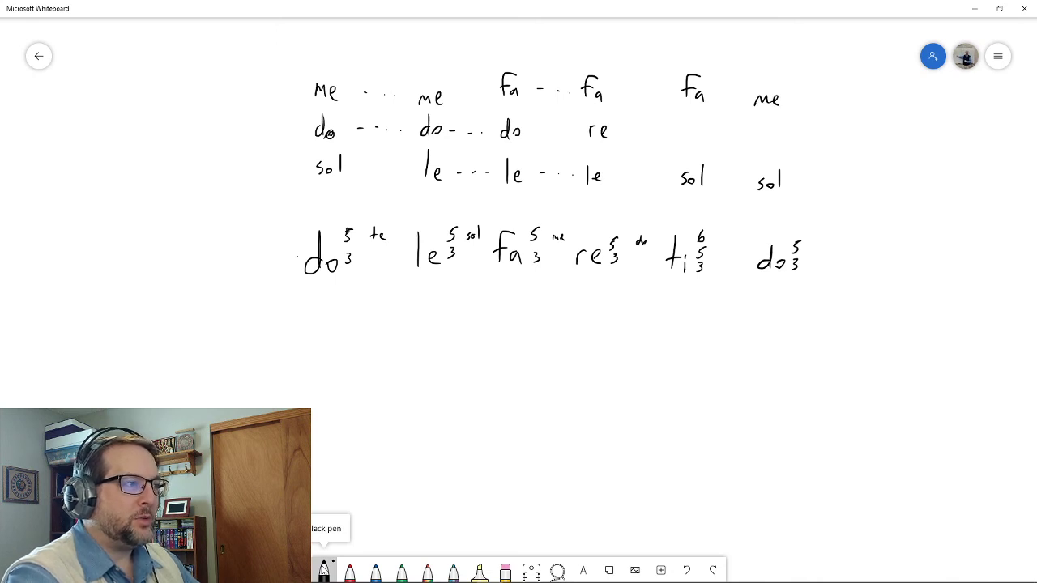
mouse_move(686, 131)
left_mouse_down()
mouse_move(707, 143)
mouse_move(779, 139)
left_mouse_up()
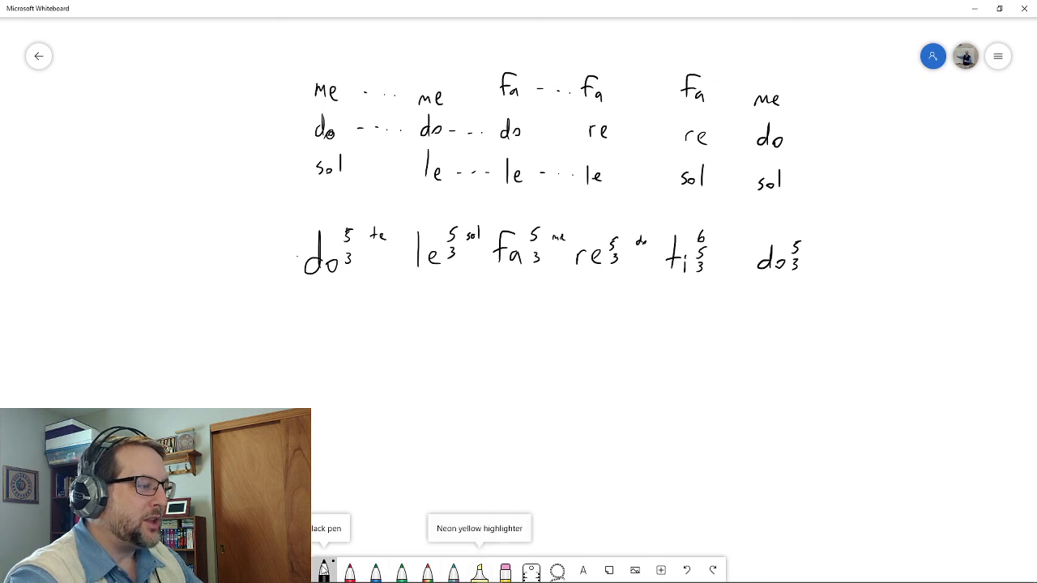
Replace ti's 6 and sol with a 7 and le, then bracket do–re labelled T toward P
left_click(505, 570)
left_click(704, 234)
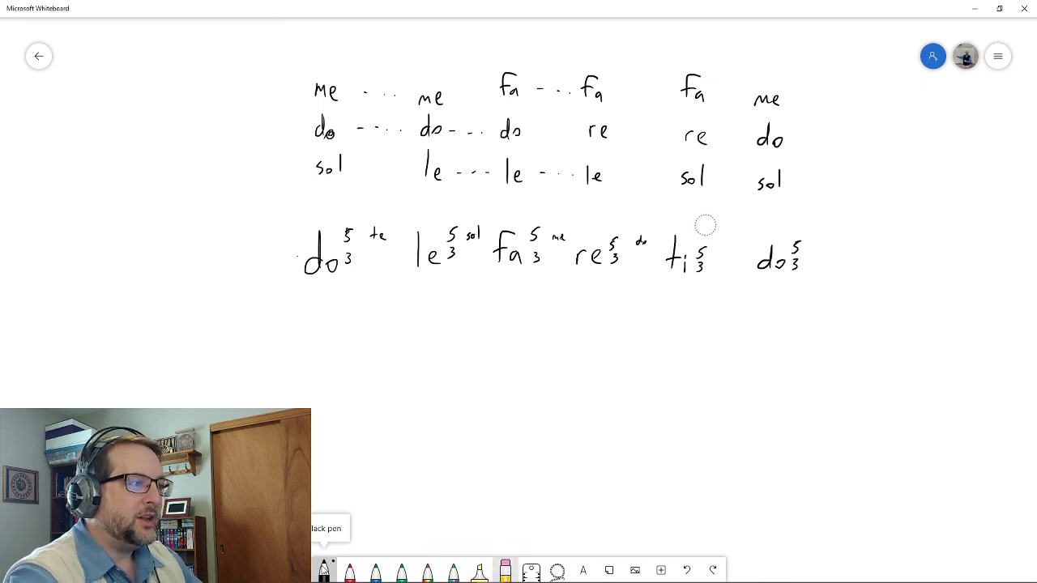
mouse_move(694, 174)
left_mouse_down()
mouse_move(685, 183)
mouse_move(701, 172)
left_mouse_up()
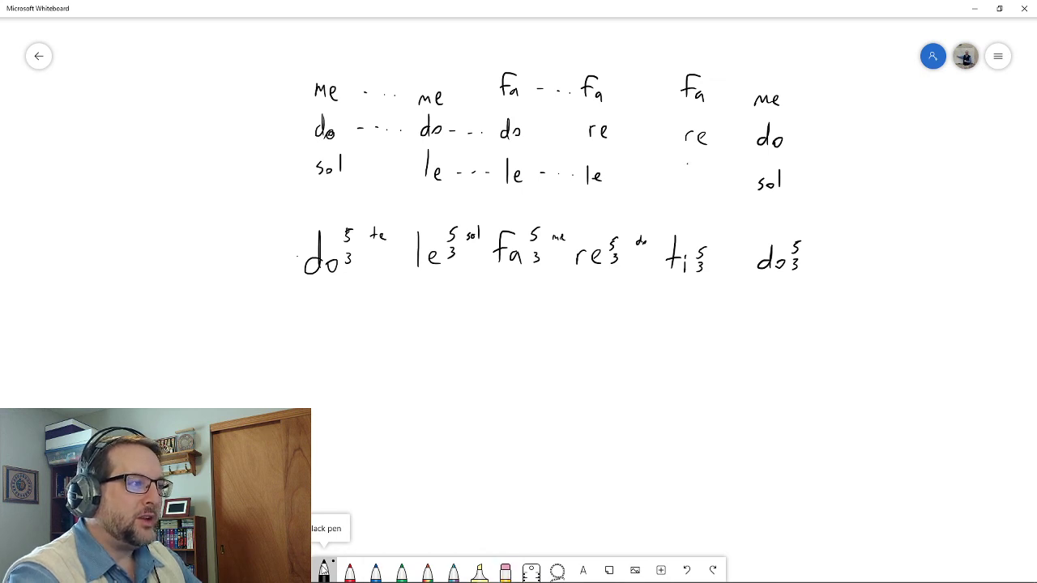
left_click_drag(687, 164, 687, 190)
left_click_drag(691, 180, 702, 190)
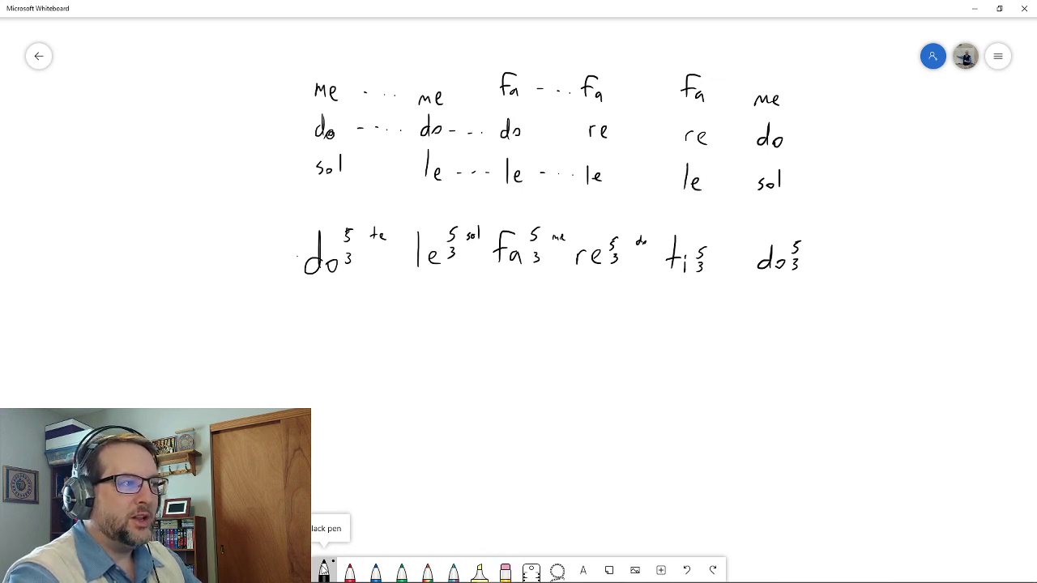
mouse_move(697, 230)
left_mouse_down()
mouse_move(711, 230)
mouse_move(704, 243)
left_mouse_up()
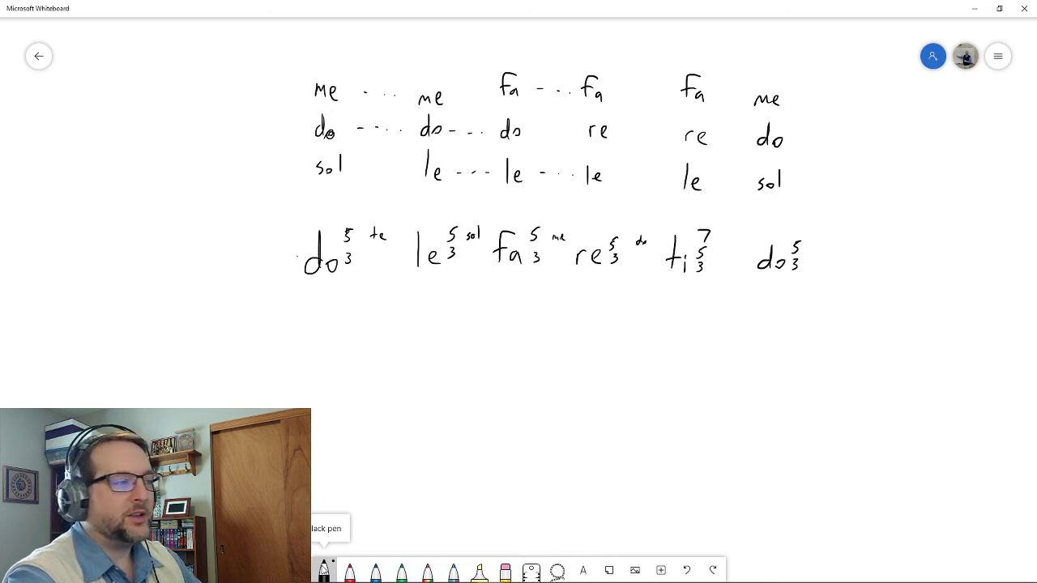
mouse_move(284, 264)
left_mouse_down()
mouse_move(332, 283)
mouse_move(627, 275)
mouse_move(630, 266)
left_mouse_up()
mouse_move(319, 309)
left_mouse_down()
mouse_move(319, 331)
mouse_move(335, 308)
mouse_move(582, 328)
left_mouse_up()
Handwrite P under the re chord, then A under ti 7 and T under the final do
left_click_drag(582, 314, 582, 314)
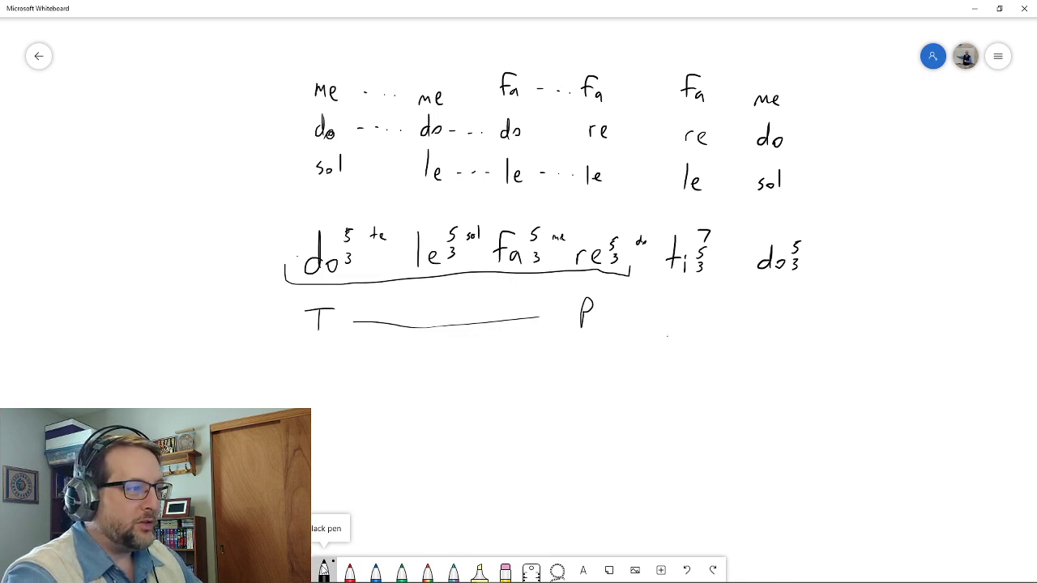
mouse_move(668, 335)
left_mouse_down()
mouse_move(683, 336)
mouse_move(682, 318)
left_mouse_up()
left_click_drag(760, 307, 759, 330)
left_click_drag(745, 302, 774, 302)
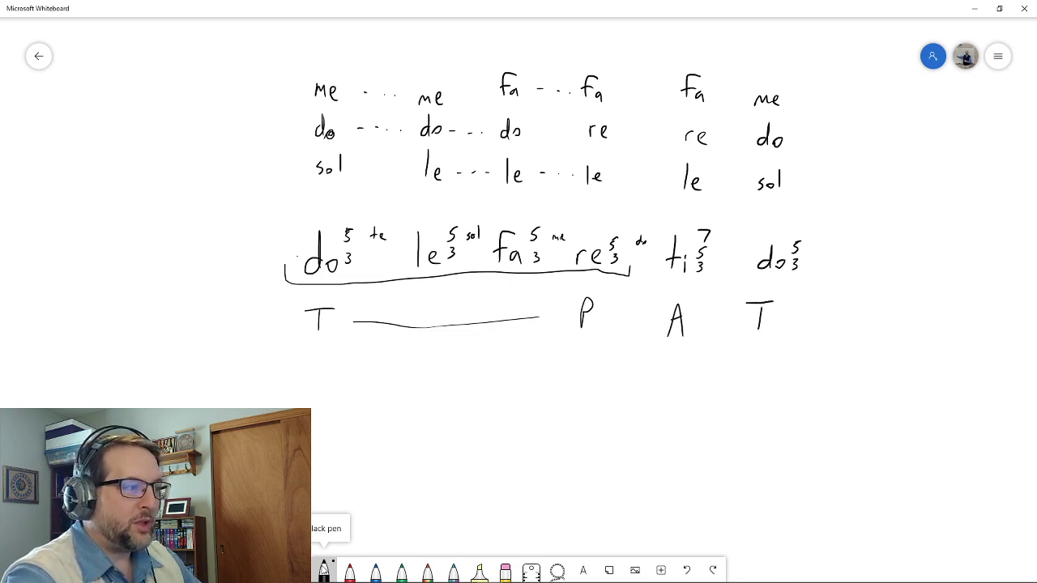